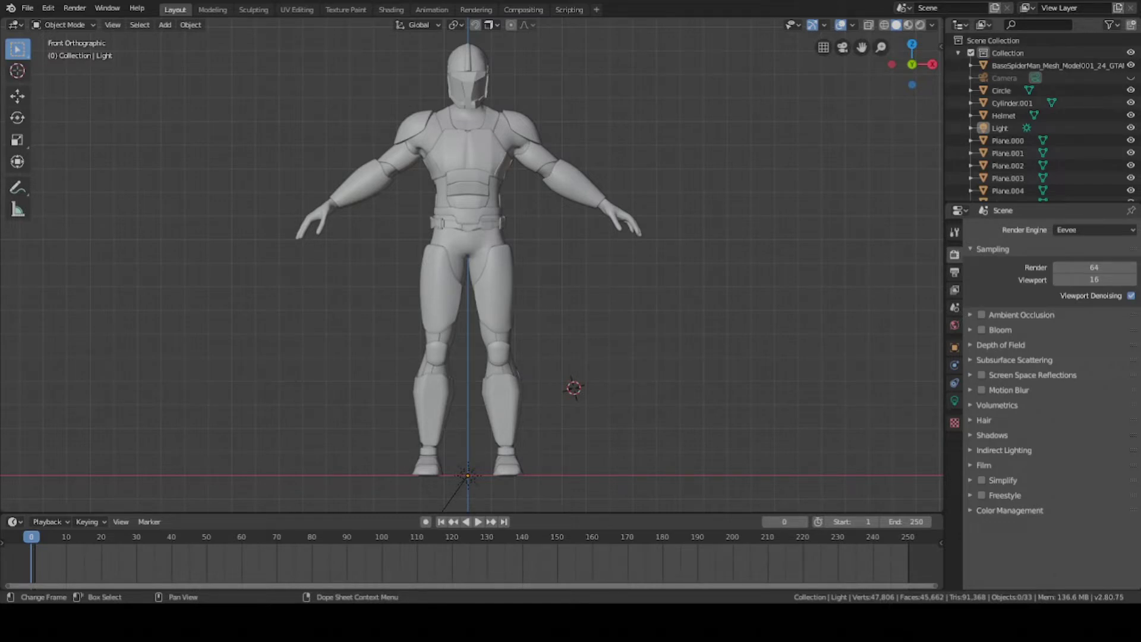
- Undo the last change so the thigh armour plate Plane.009 is the active object again
key(ctrl+z)
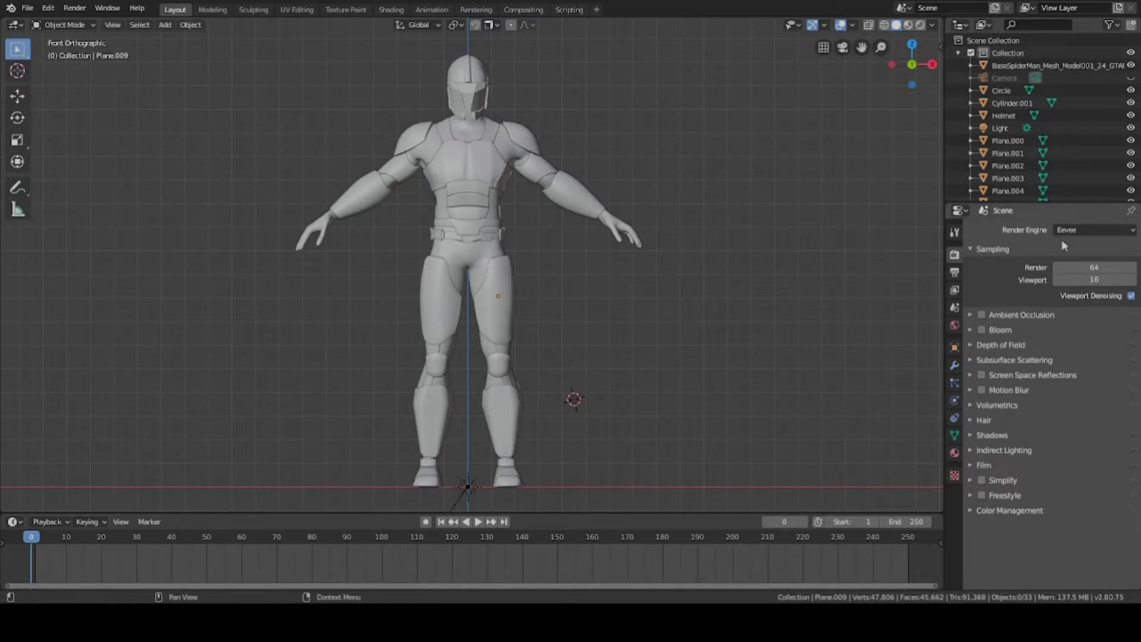
- Try the Cycles render engine, revert to Eevee, and save as Sci_fi_Soldier.blend
click(1082, 230)
click(1082, 230)
click(1085, 230)
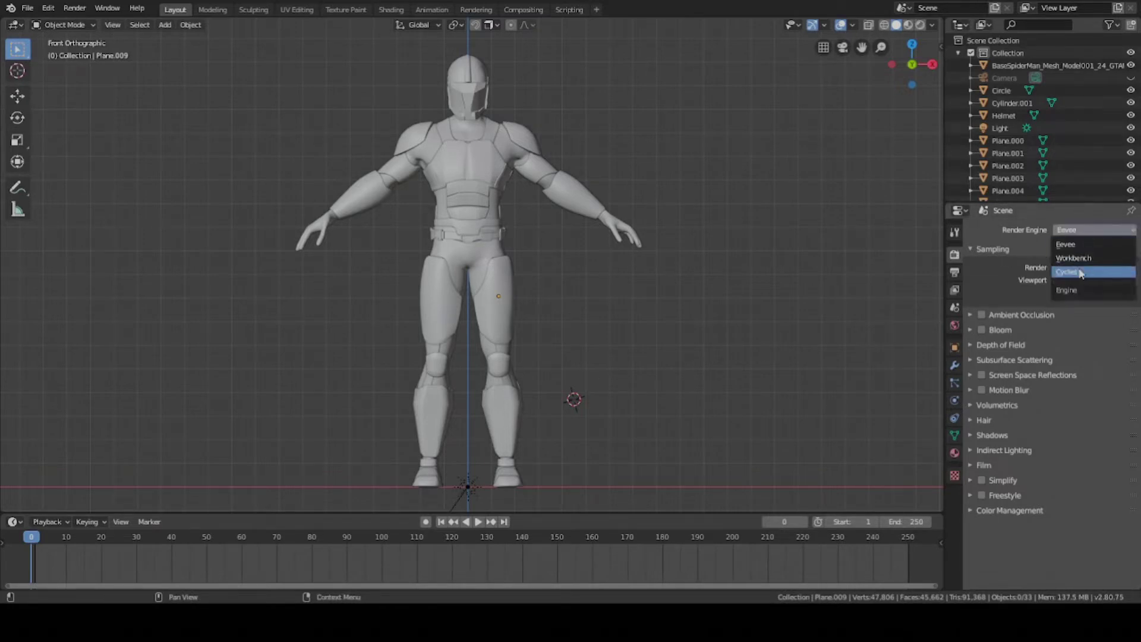
click(1067, 271)
click(1072, 230)
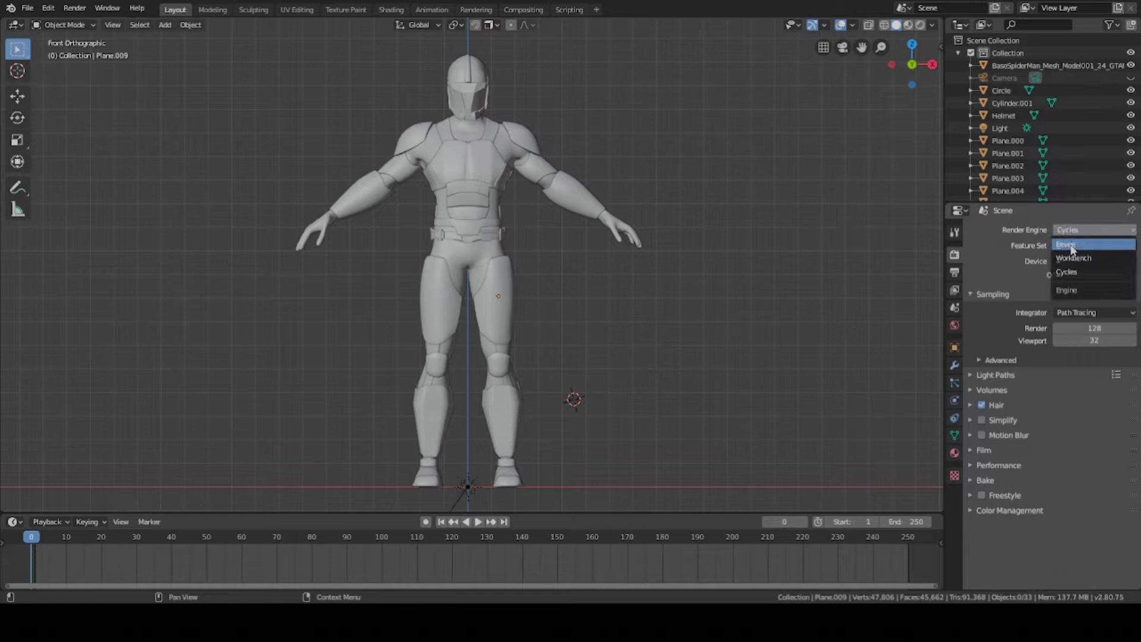
click(1071, 250)
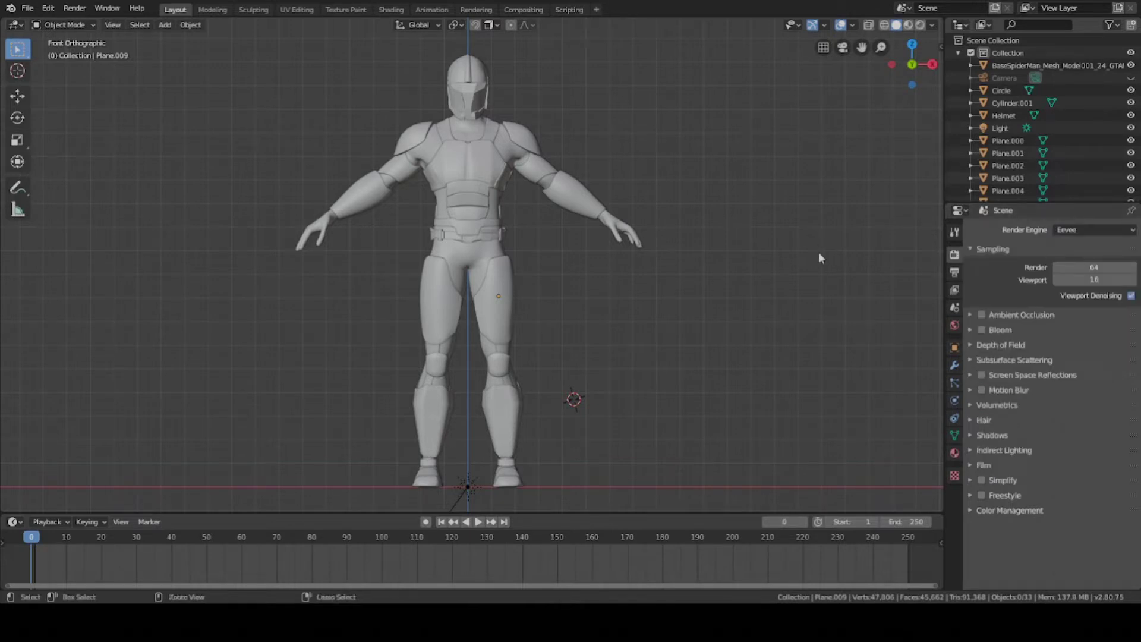
key(ctrl+s)
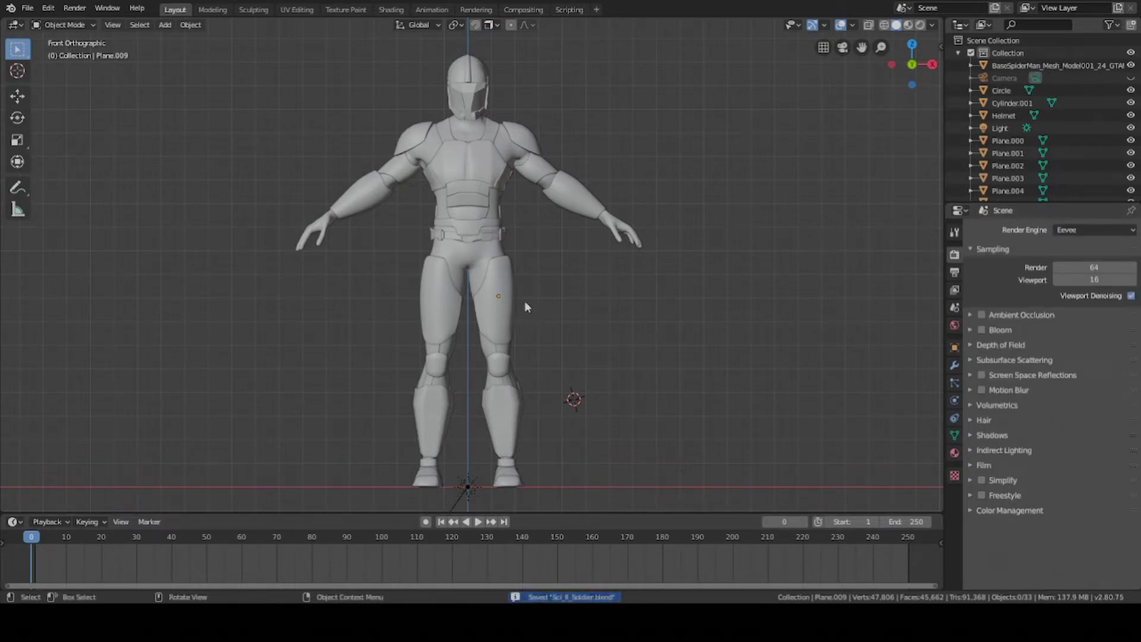
- Select the thigh armour plate Plane.009 and save the file
click(510, 300)
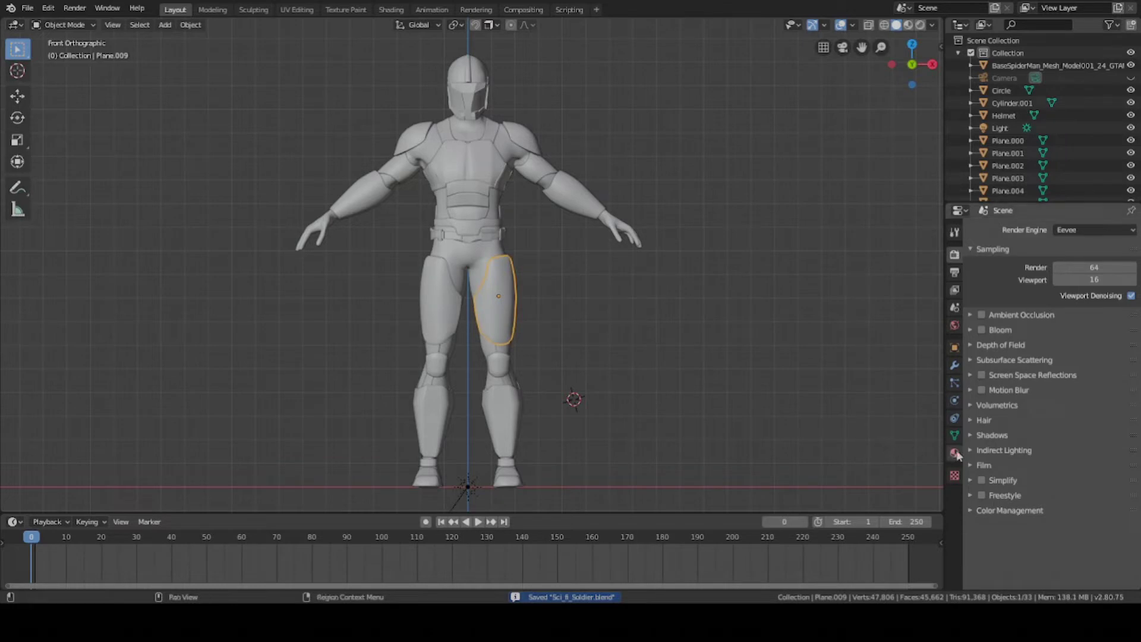
click(574, 192)
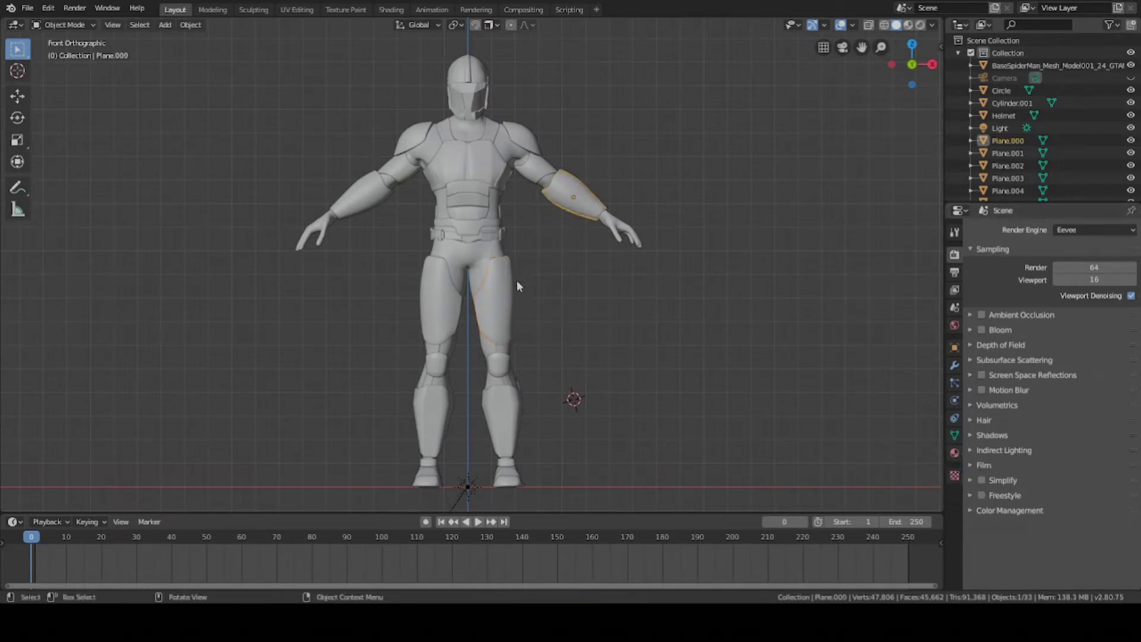
click(510, 285)
key(ctrl+s)
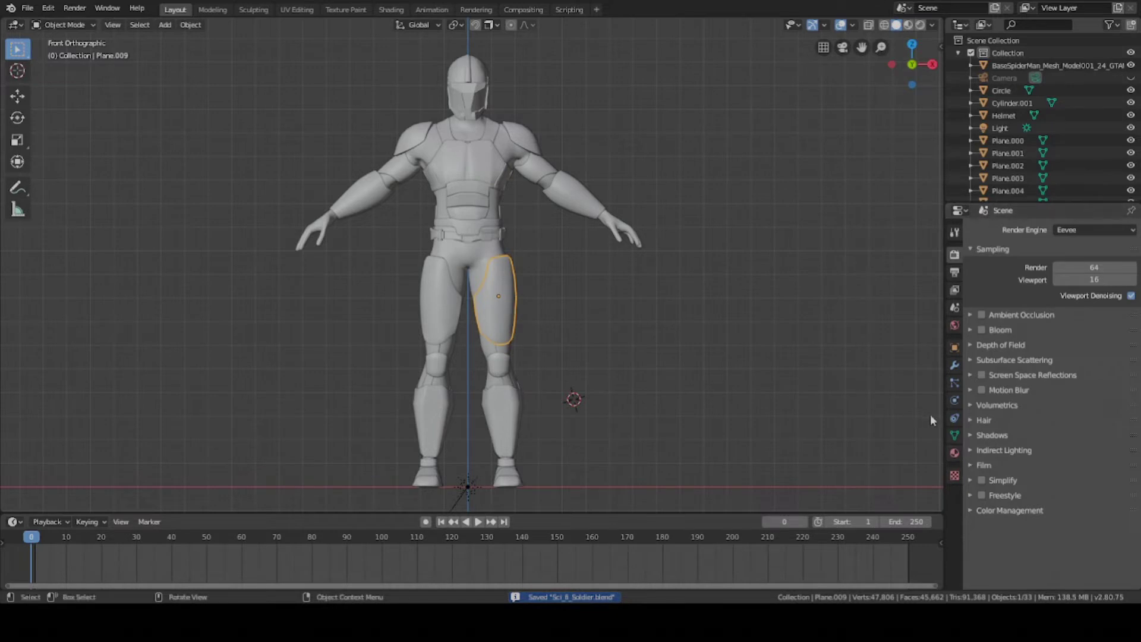
- Create a new material named 'Material' on the thigh plate with a default Principled BSDF
click(954, 454)
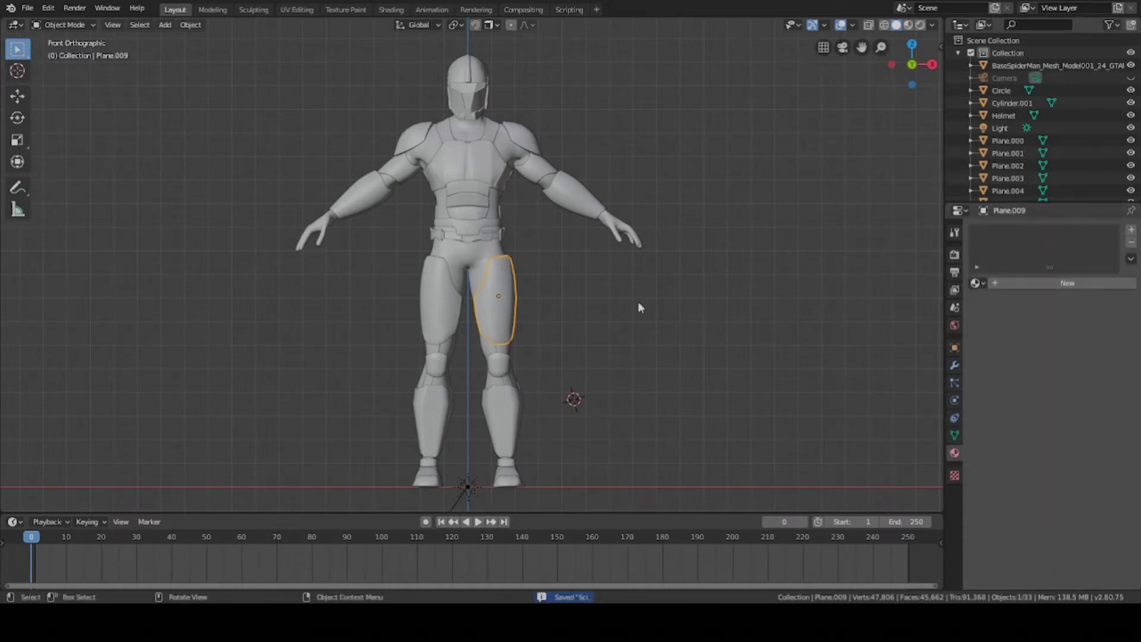
click(954, 435)
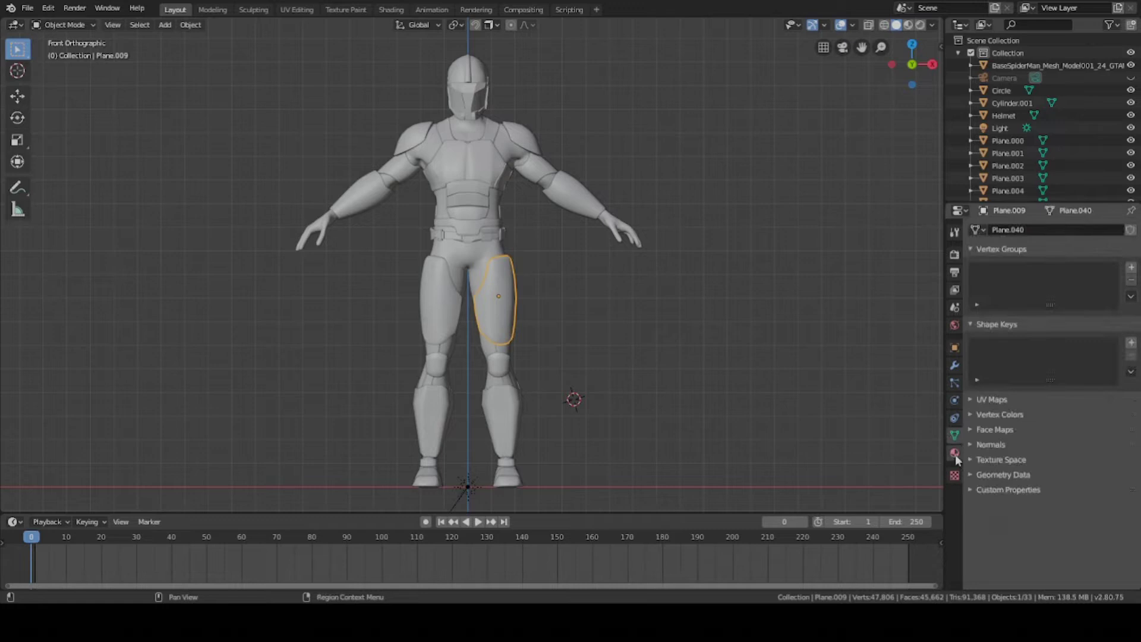
click(955, 454)
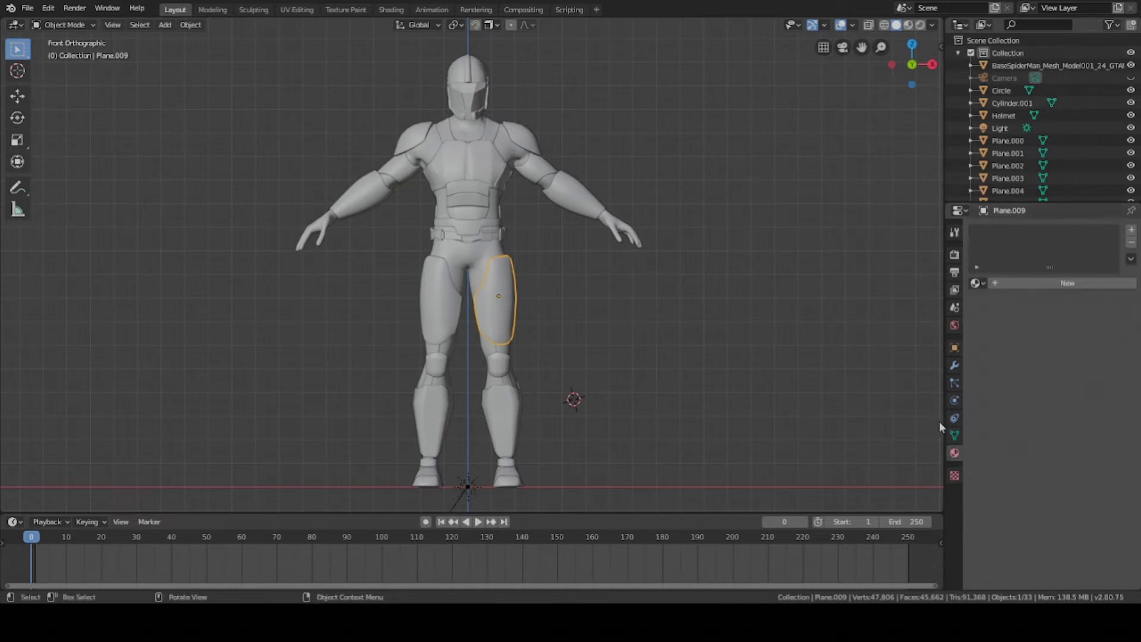
click(1021, 283)
- In Rendered shading, set the material's Base Color to red (hue 0.019, saturation 1.000)
key(z)
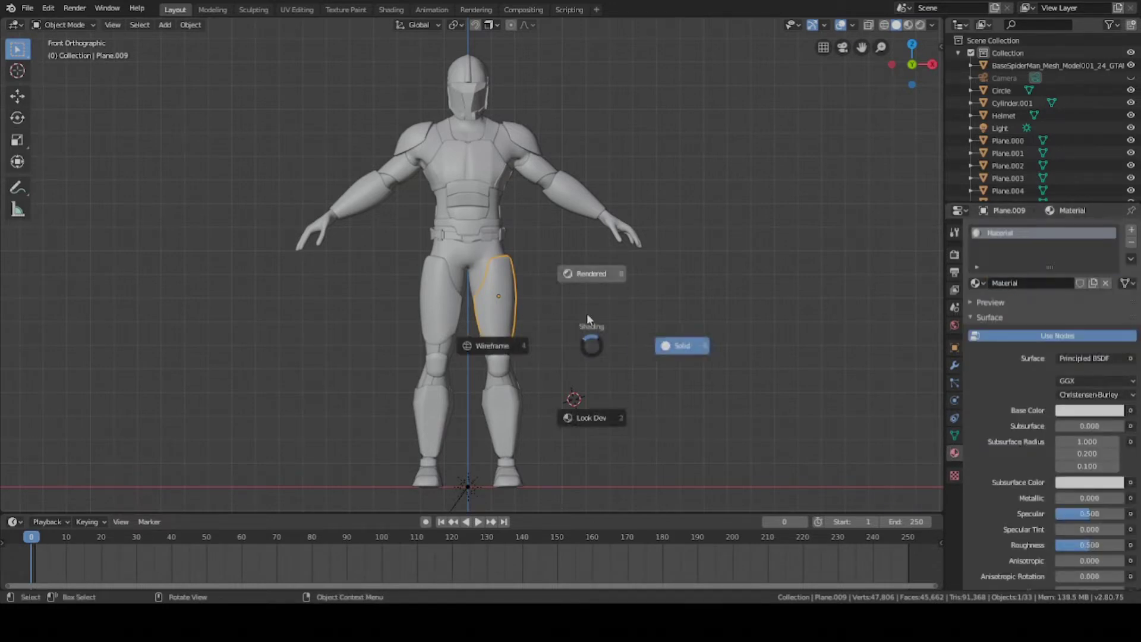
key(z)
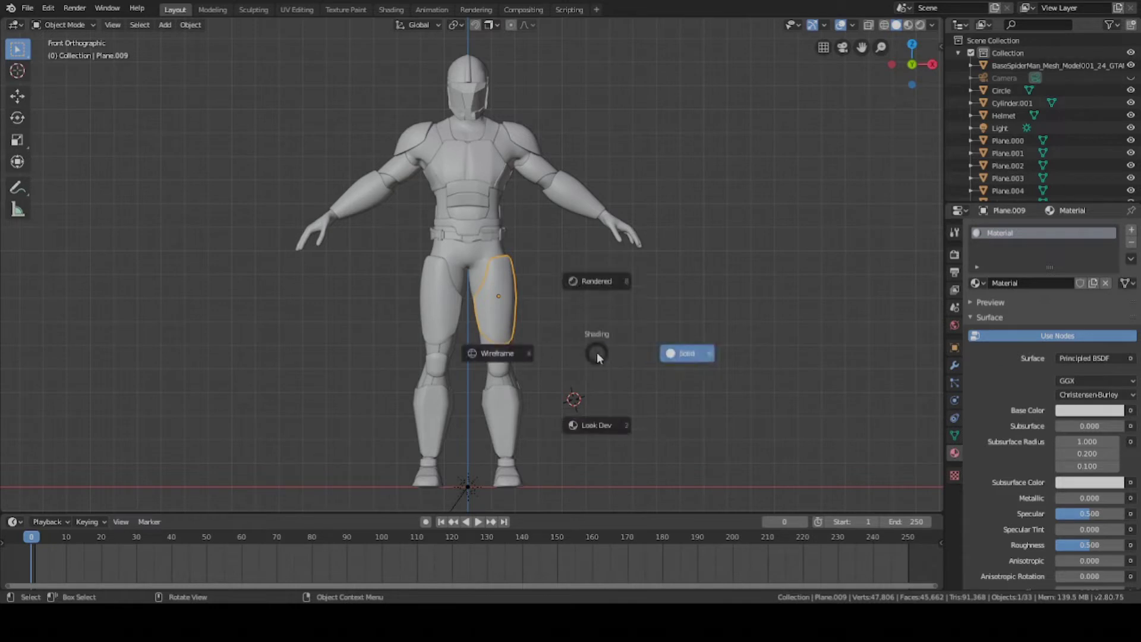
click(586, 281)
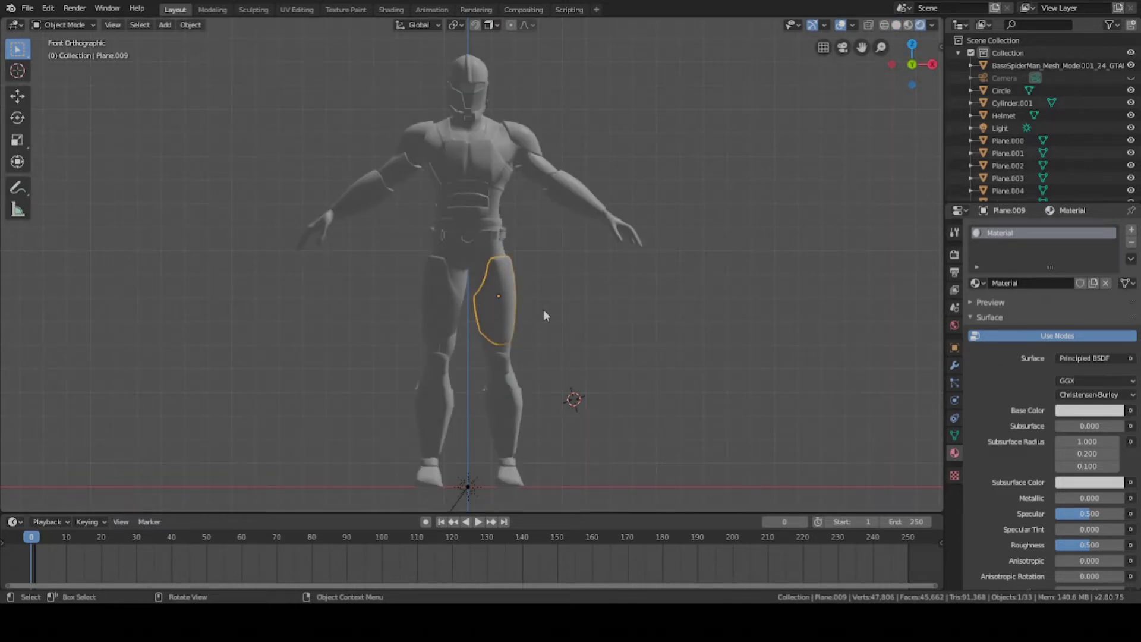
click(1063, 411)
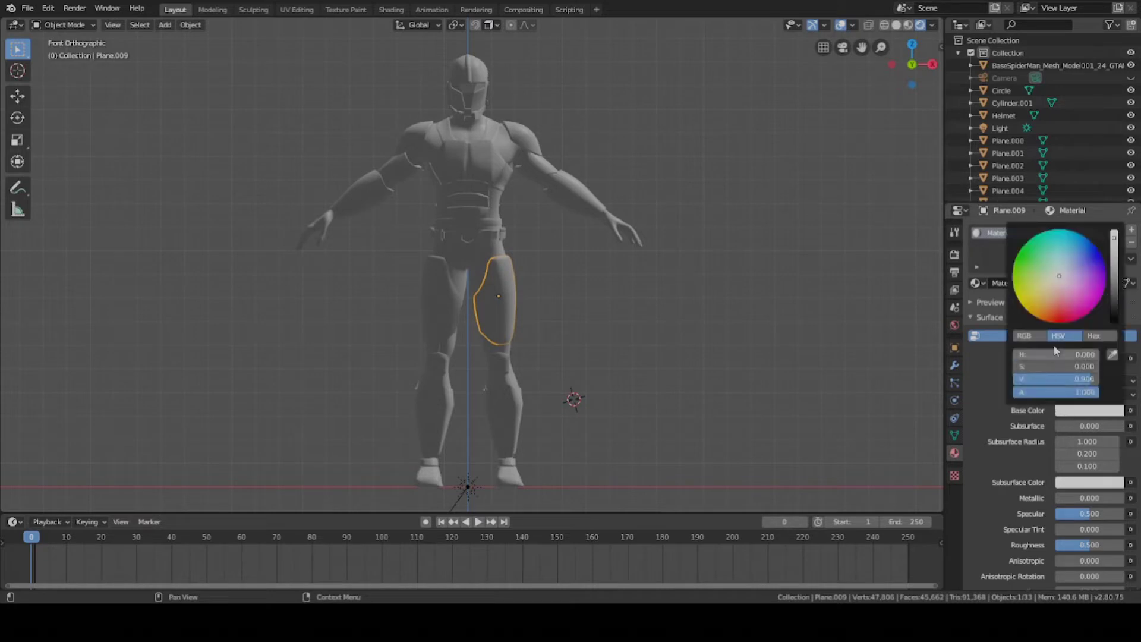
drag(1059, 287, 1054, 322)
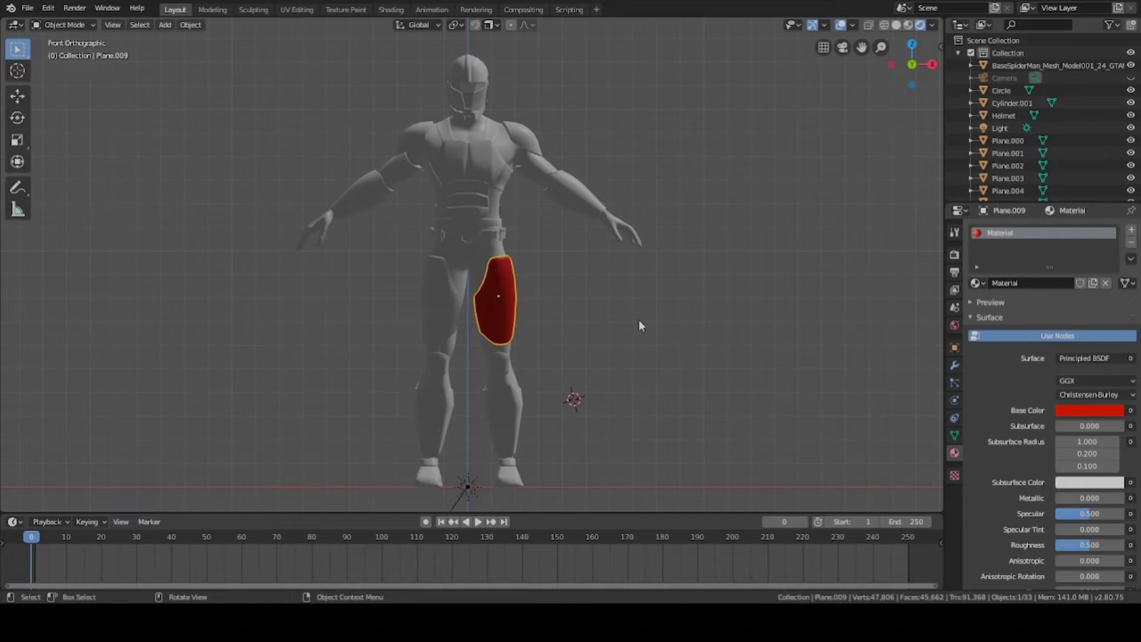
- Return the viewport to Solid shading and save the file
key(z)
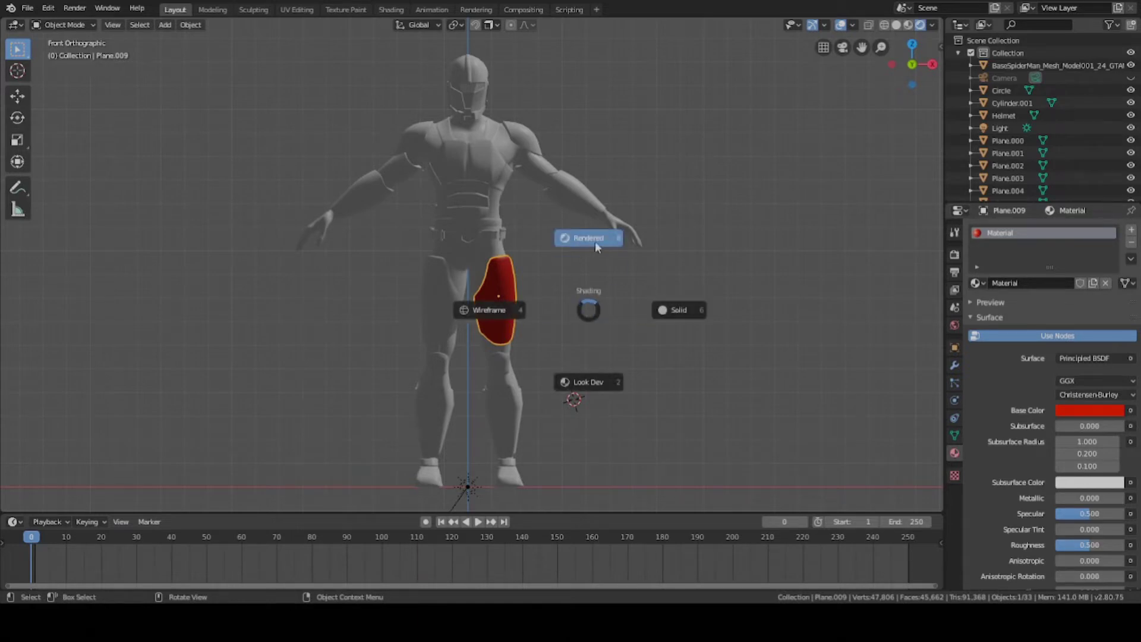
click(679, 309)
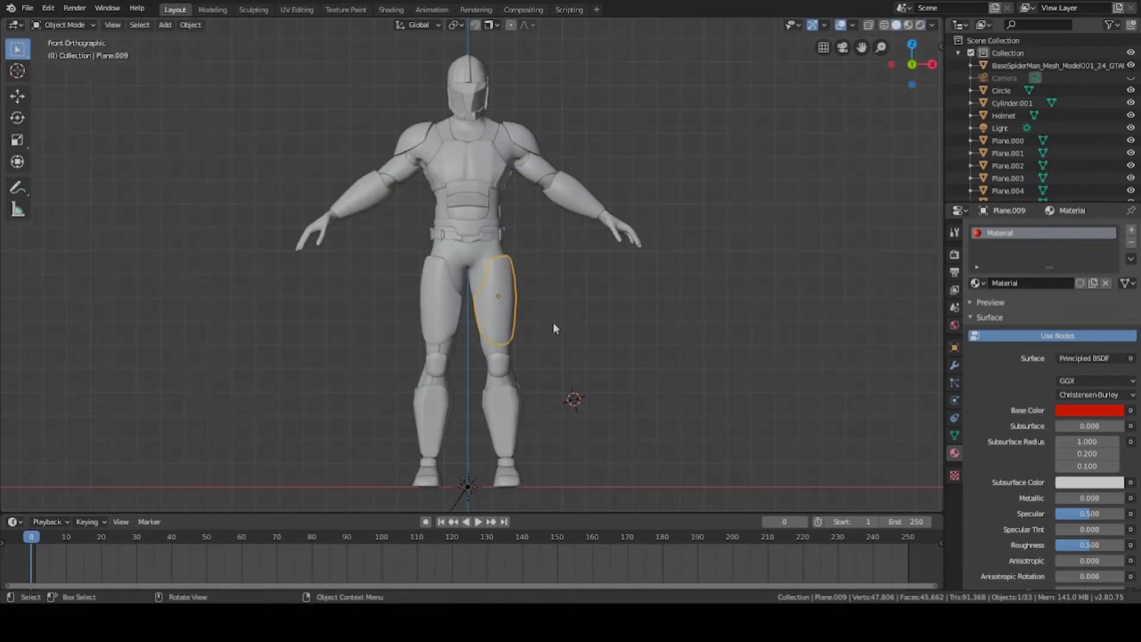
key(ctrl+s)
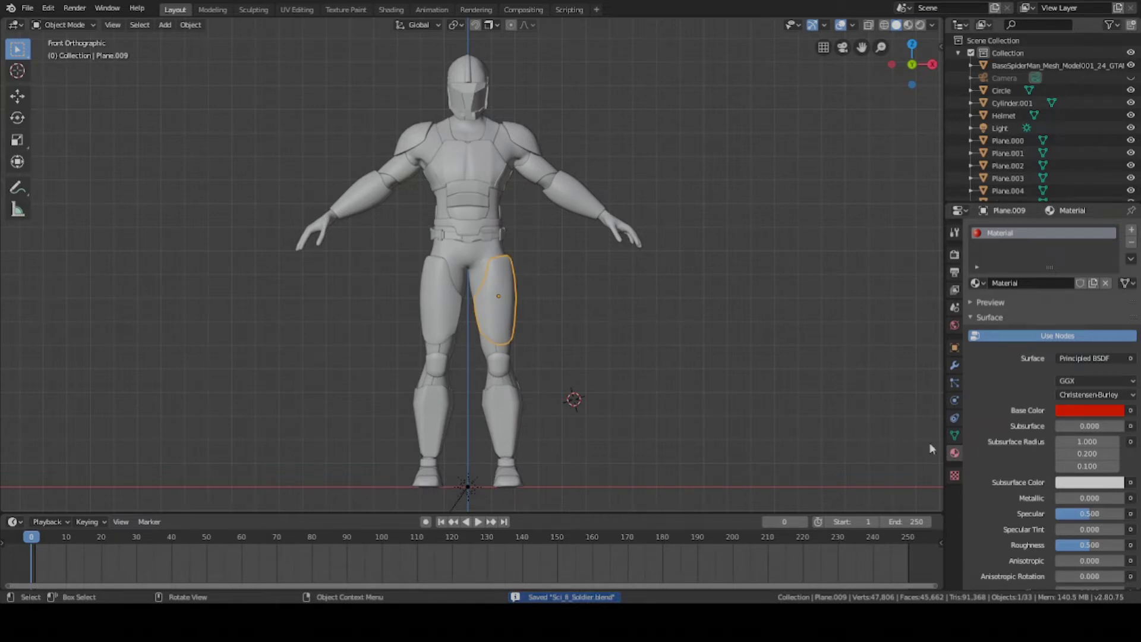
- Set the thigh plate's viewport display colour to red
scroll(1012, 419, down, 15)
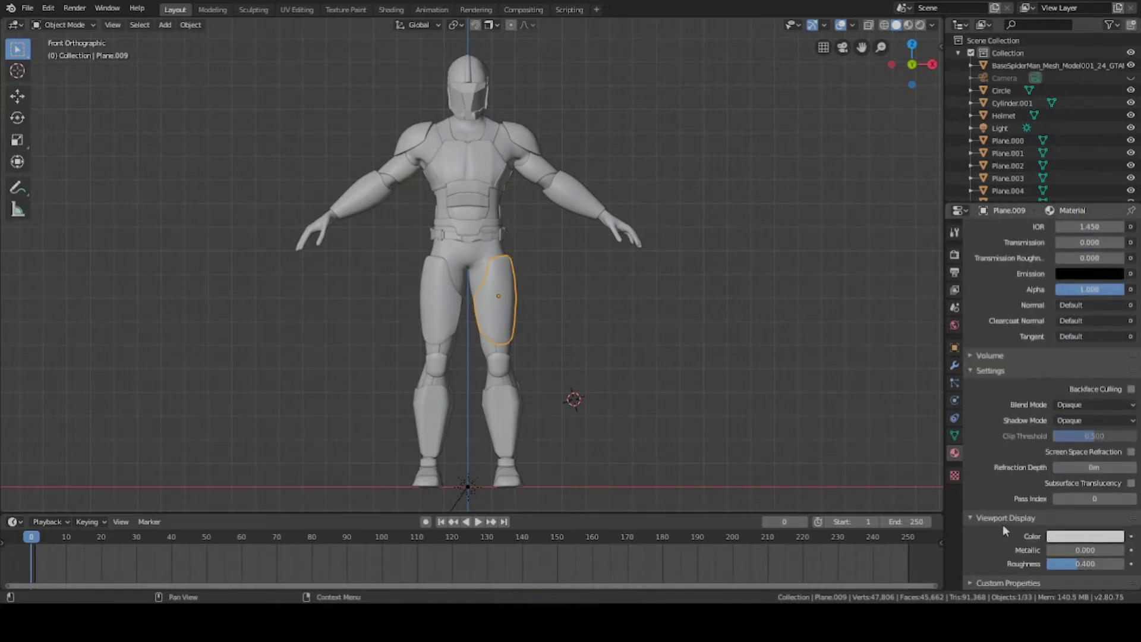
scroll(1023, 320, up, 10)
scroll(1037, 330, down, 4)
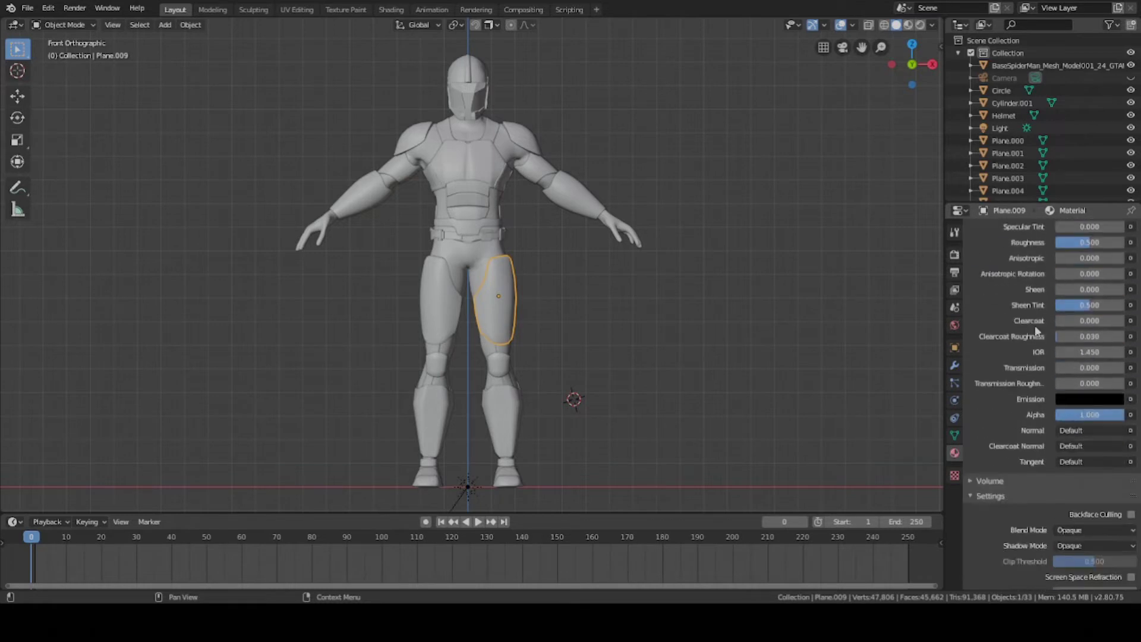
scroll(1036, 330, down, 5)
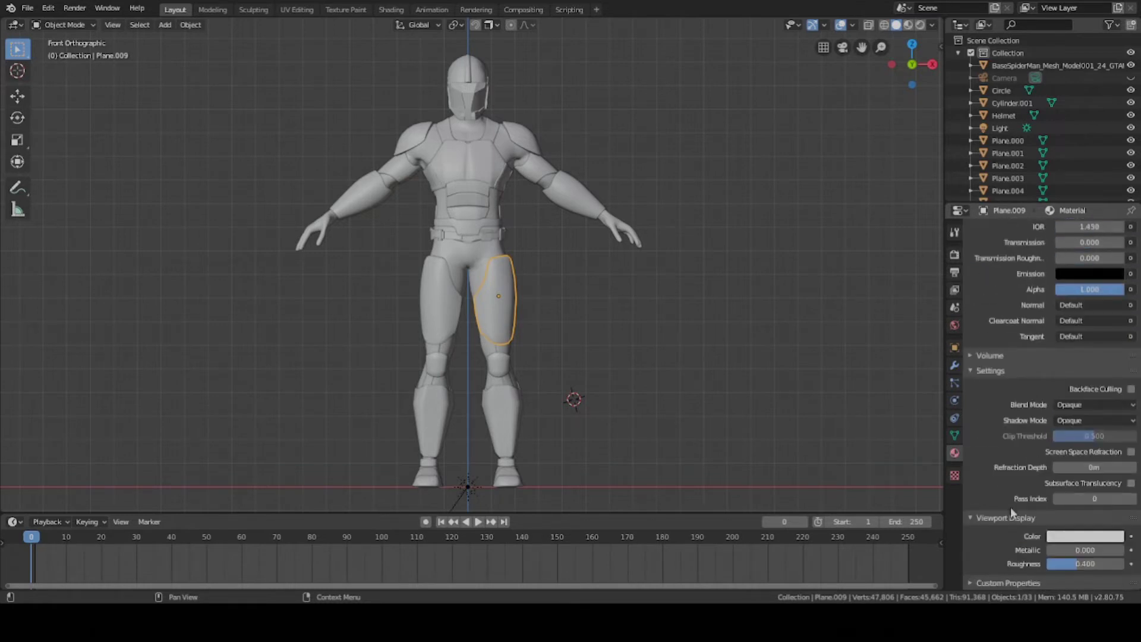
click(1064, 536)
click(1059, 446)
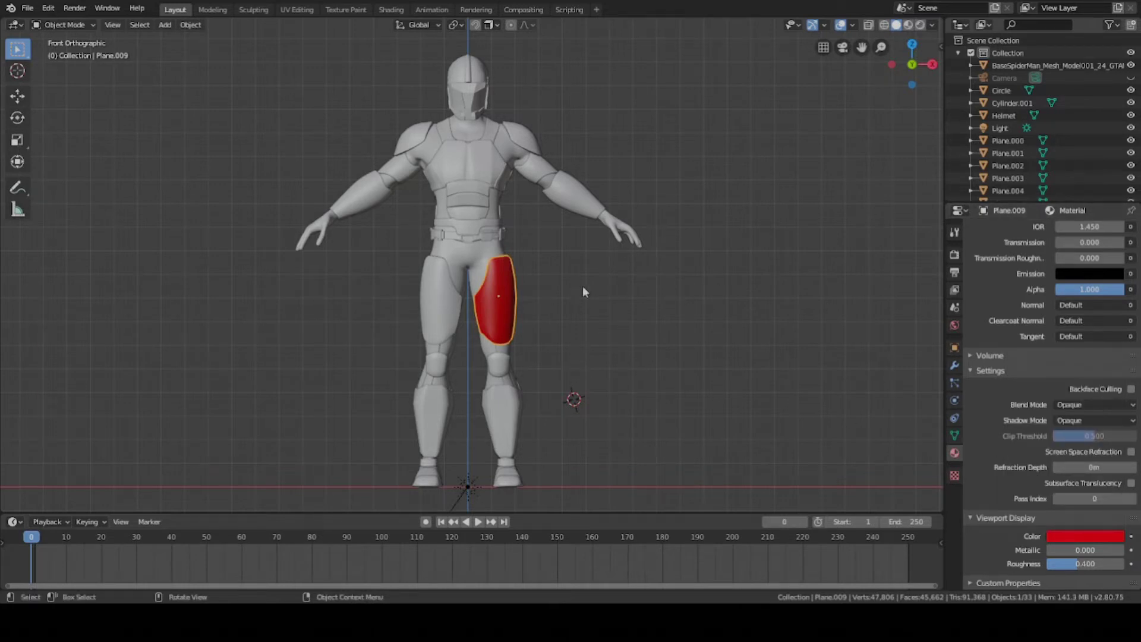
- View the red plate in Rendered, then Material Preview shading, saving after each
key(z)
key(z)
click(642, 262)
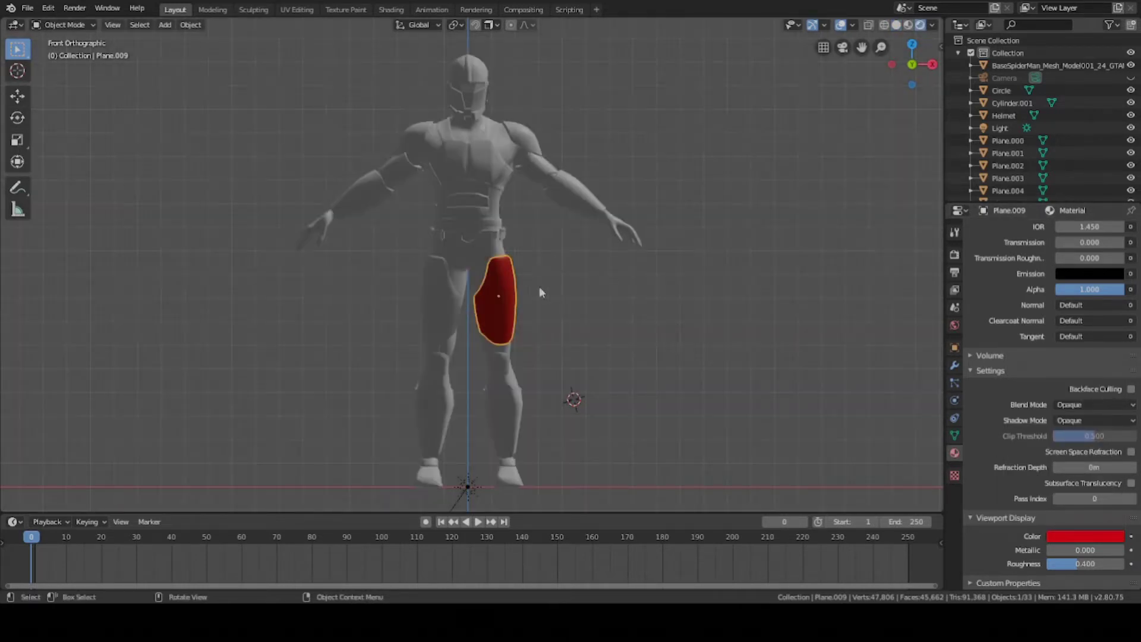
key(ctrl+s)
scroll(987, 340, up, 10)
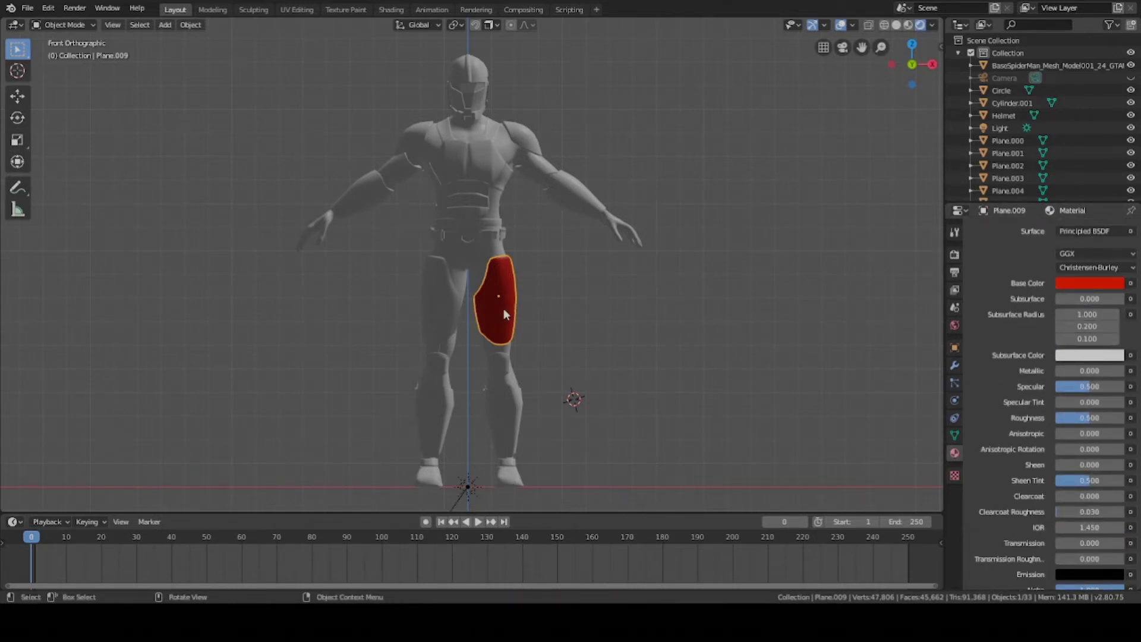
key(z)
click(513, 388)
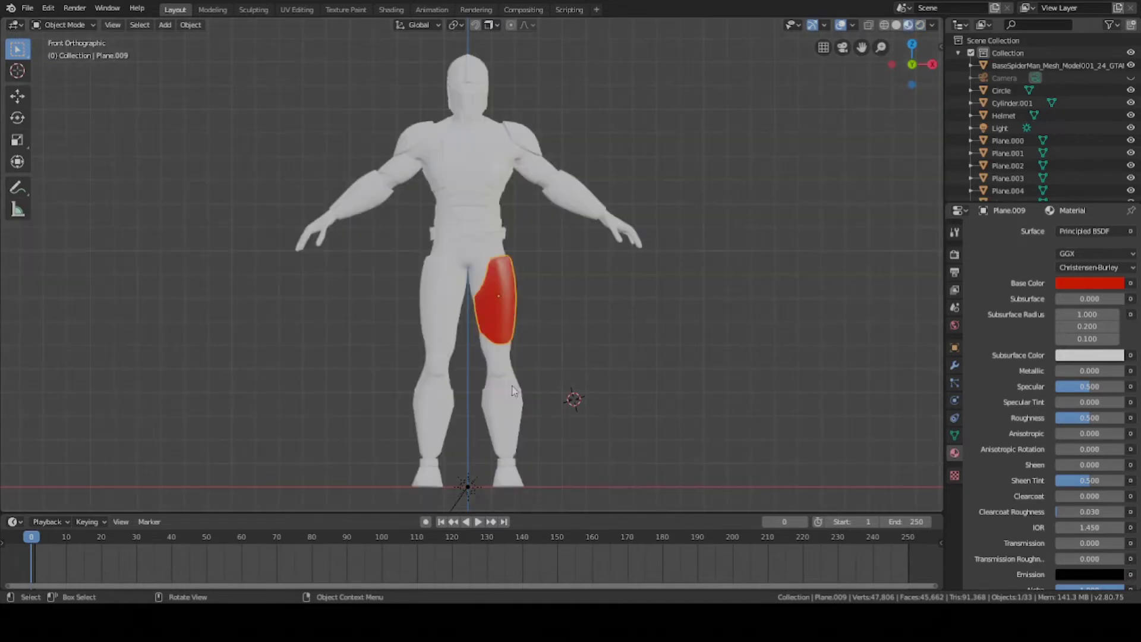
key(ctrl+s)
- In Solid shading, add both forearm, upper arm and shoulder plates to the selection
key(z)
shift+click(362, 197)
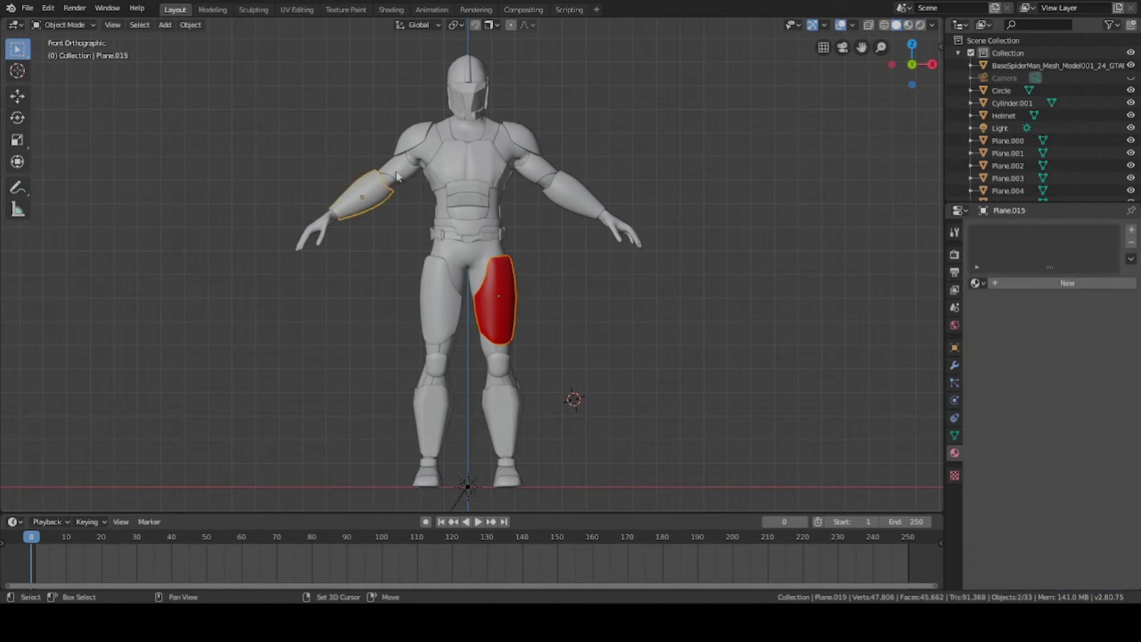
shift+click(401, 170)
shift+click(416, 139)
shift+click(519, 139)
shift+click(537, 170)
shift+click(561, 204)
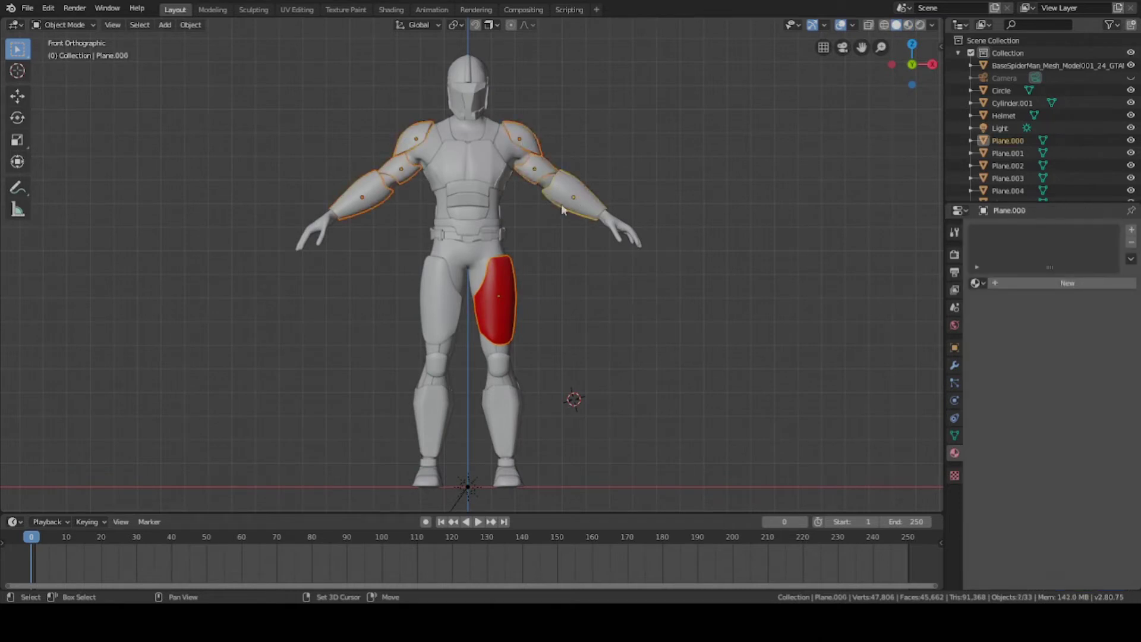
- Add the chest, thigh, knee and shin plates, save, and make the red thigh plate active
shift+click(486, 172)
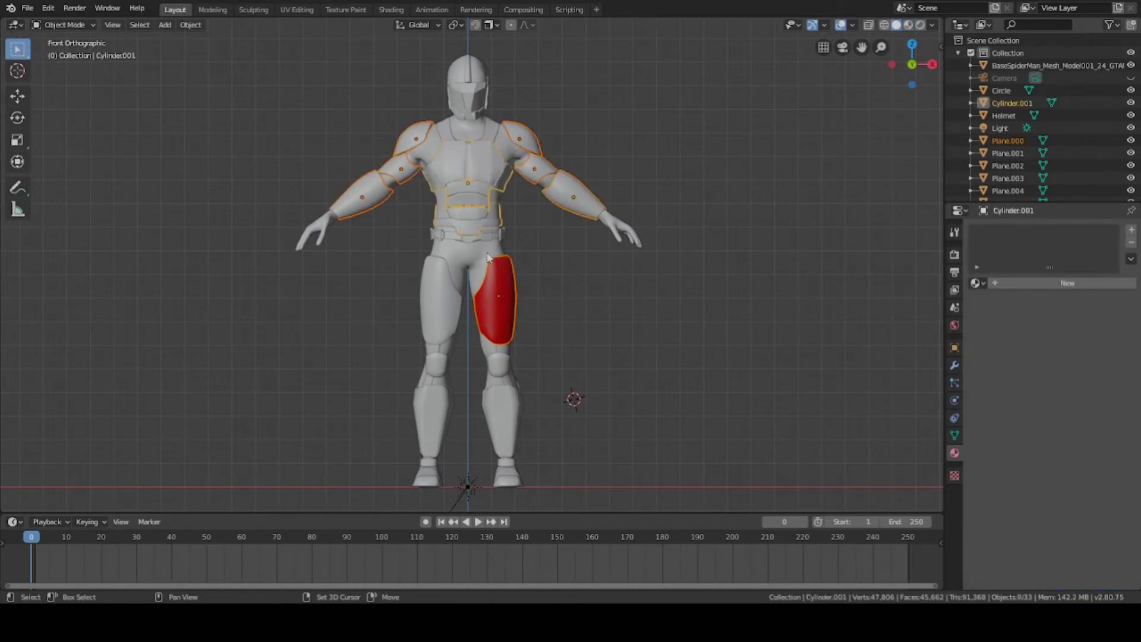
shift+click(447, 300)
shift+click(439, 372)
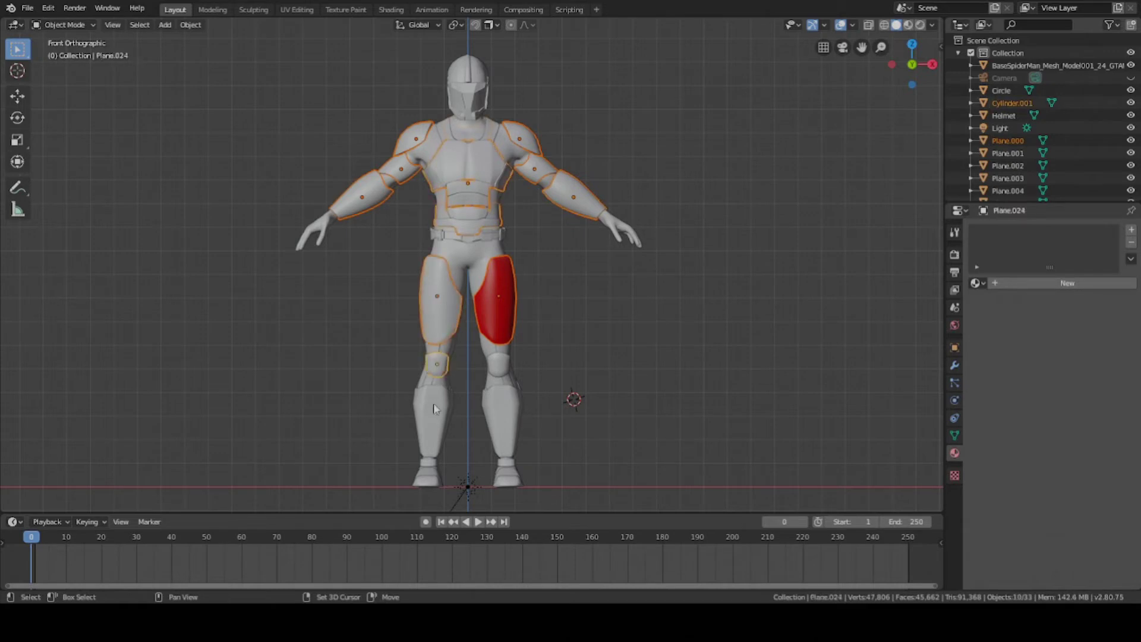
shift+click(438, 409)
shift+click(503, 407)
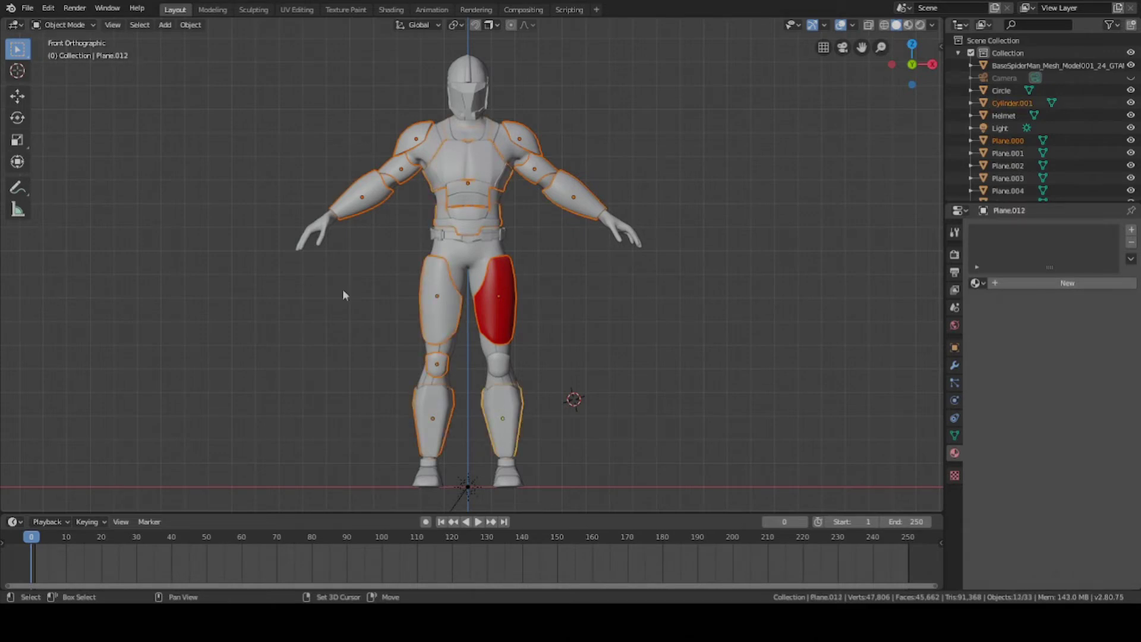
shift+click(505, 369)
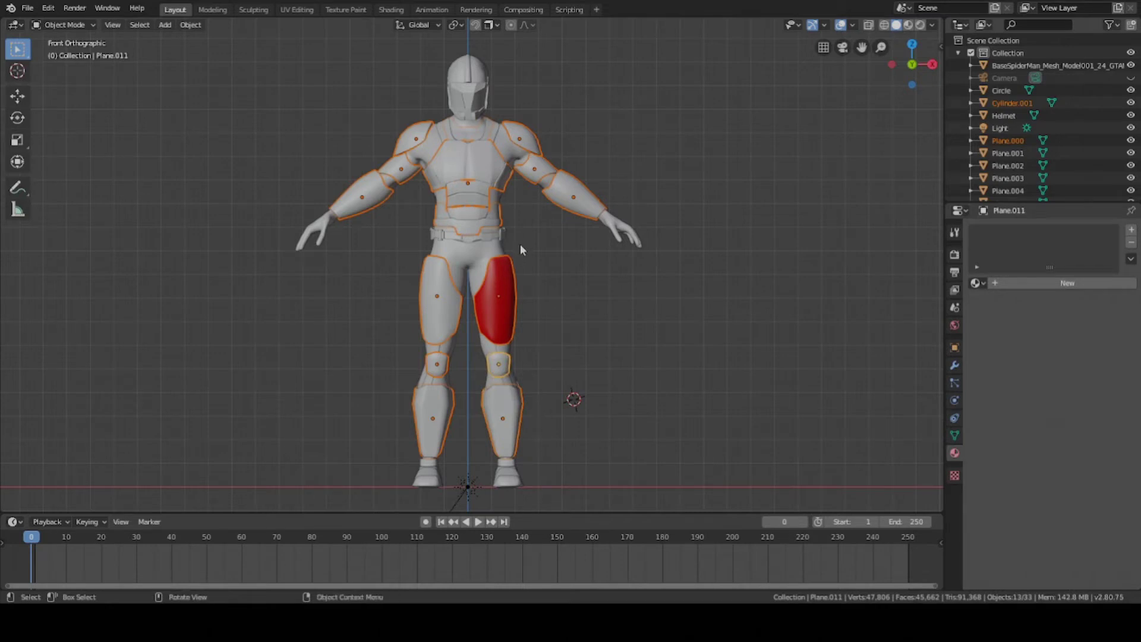
key(ctrl+s)
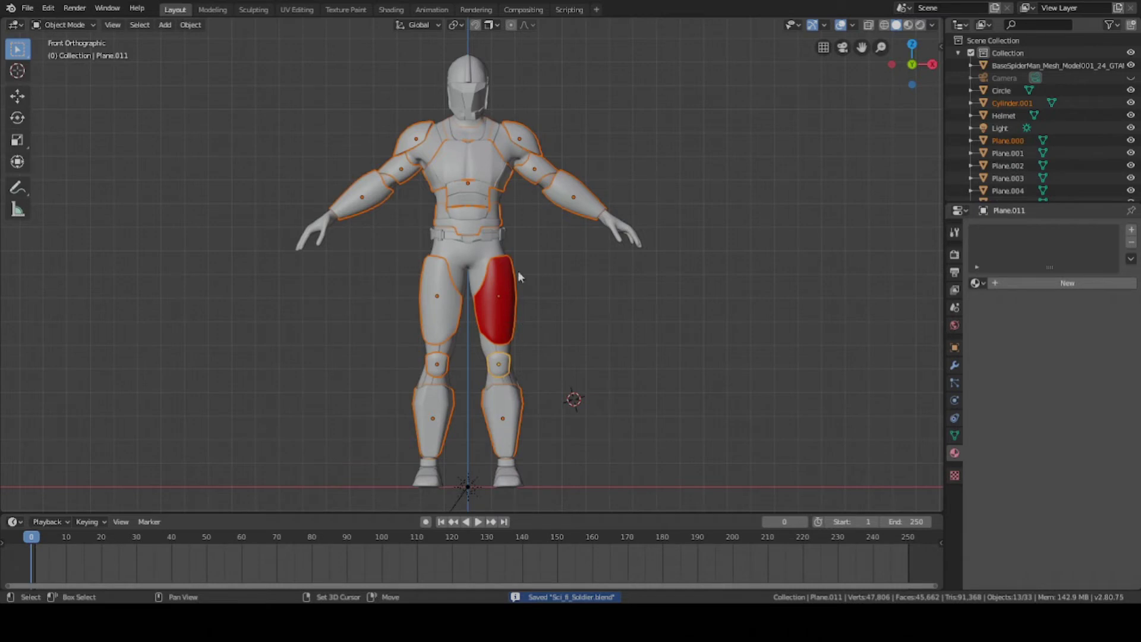
shift+click(501, 300)
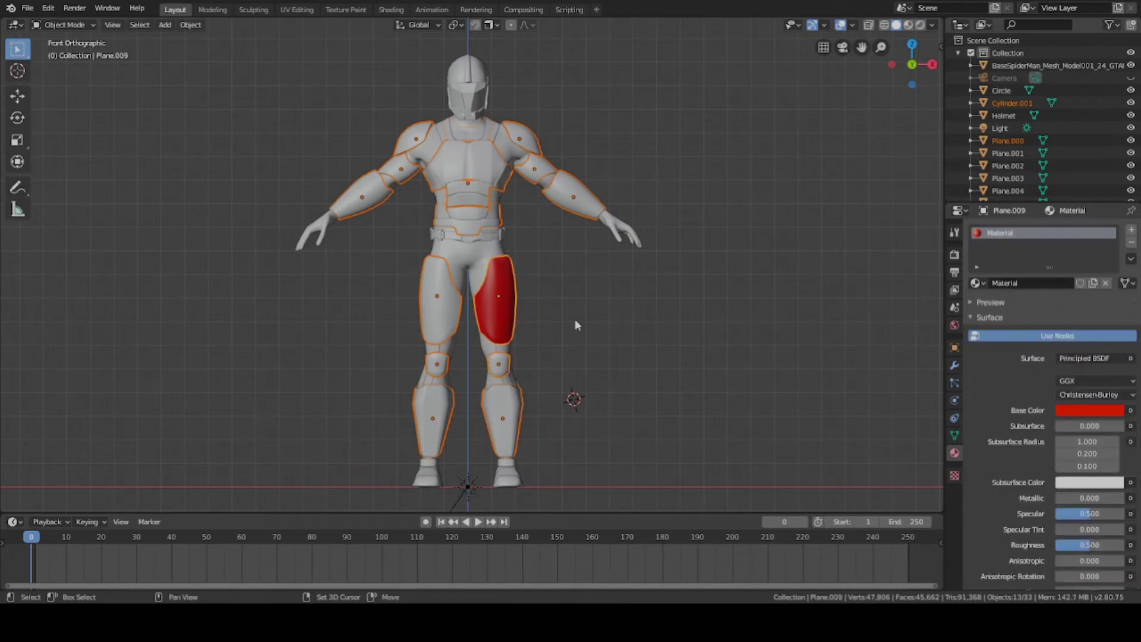
- Link the thigh plate's red material to all selected plates via Make Links > Materials
key(ctrl+s)
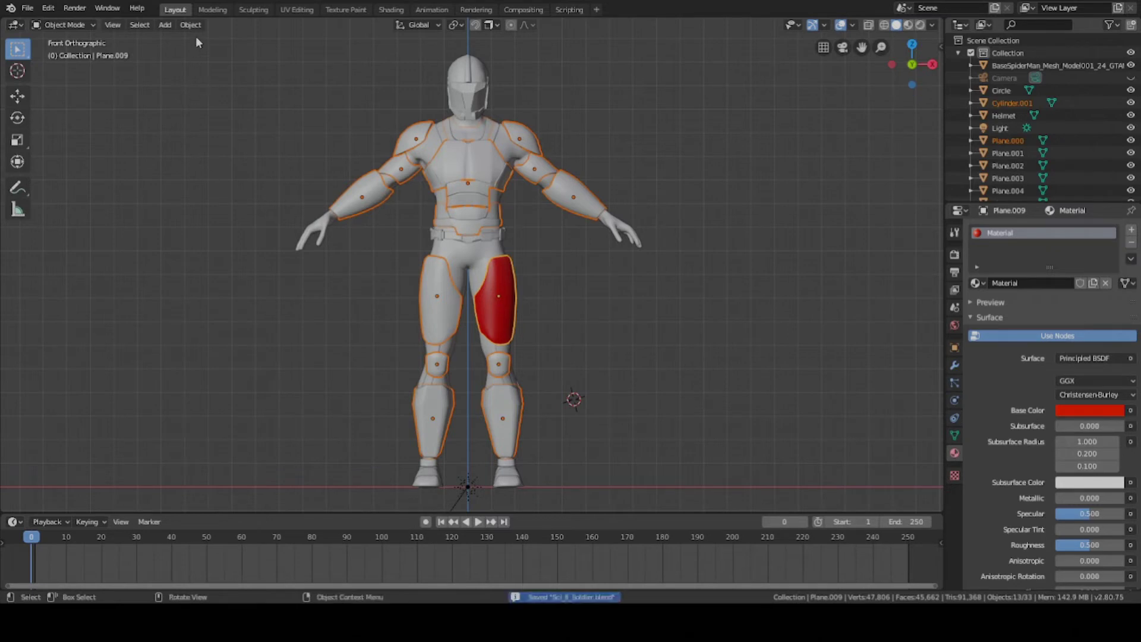
click(191, 25)
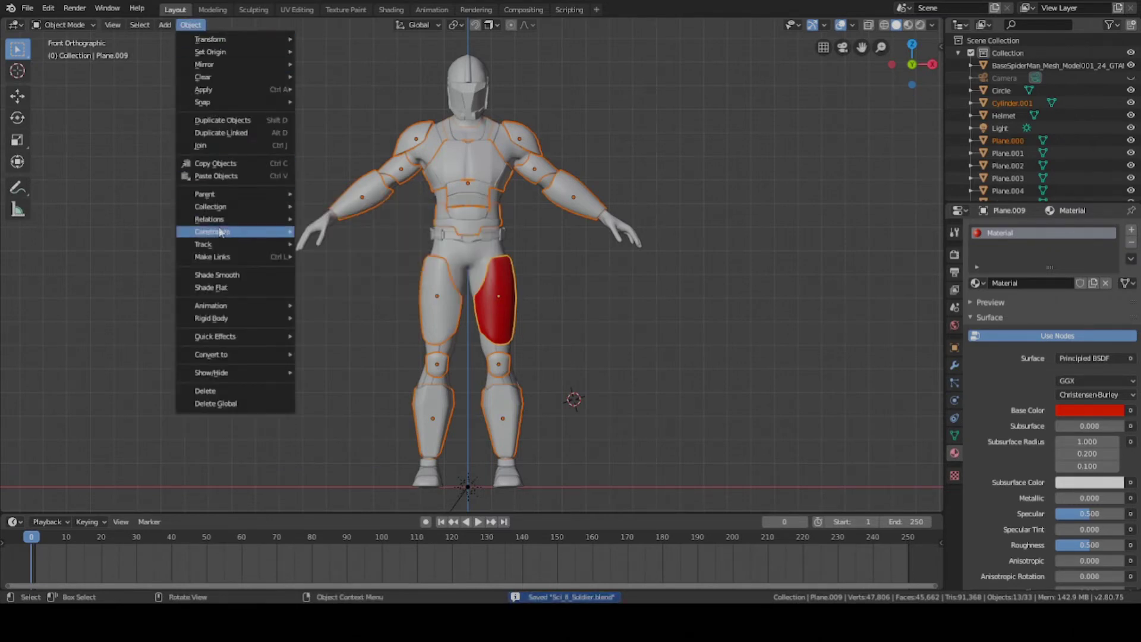
mouse_move(226, 257)
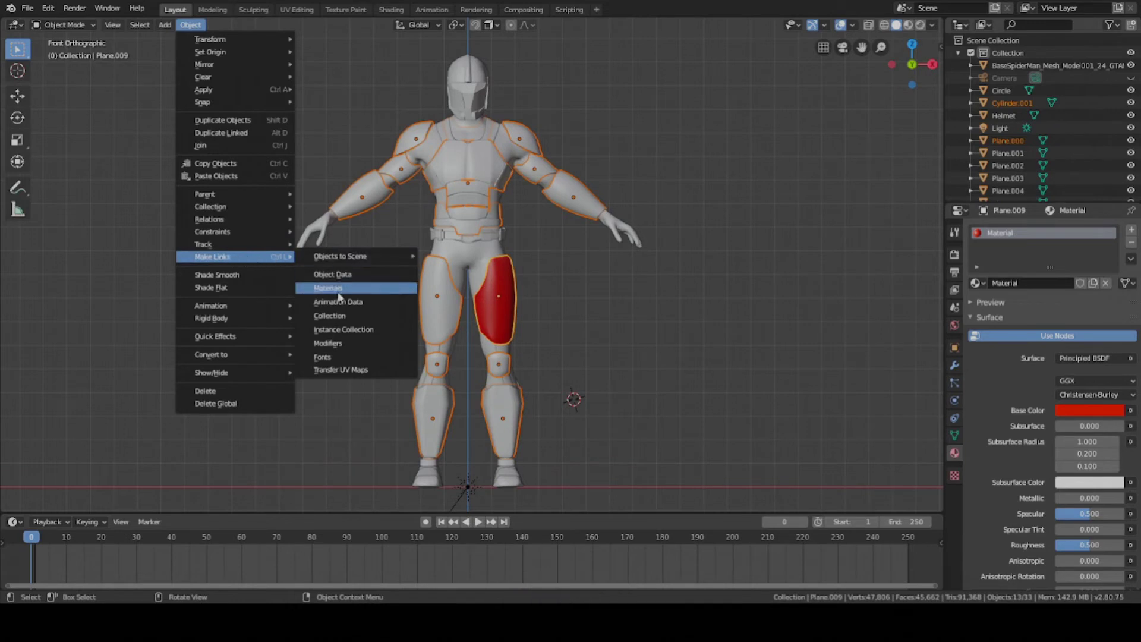
click(338, 293)
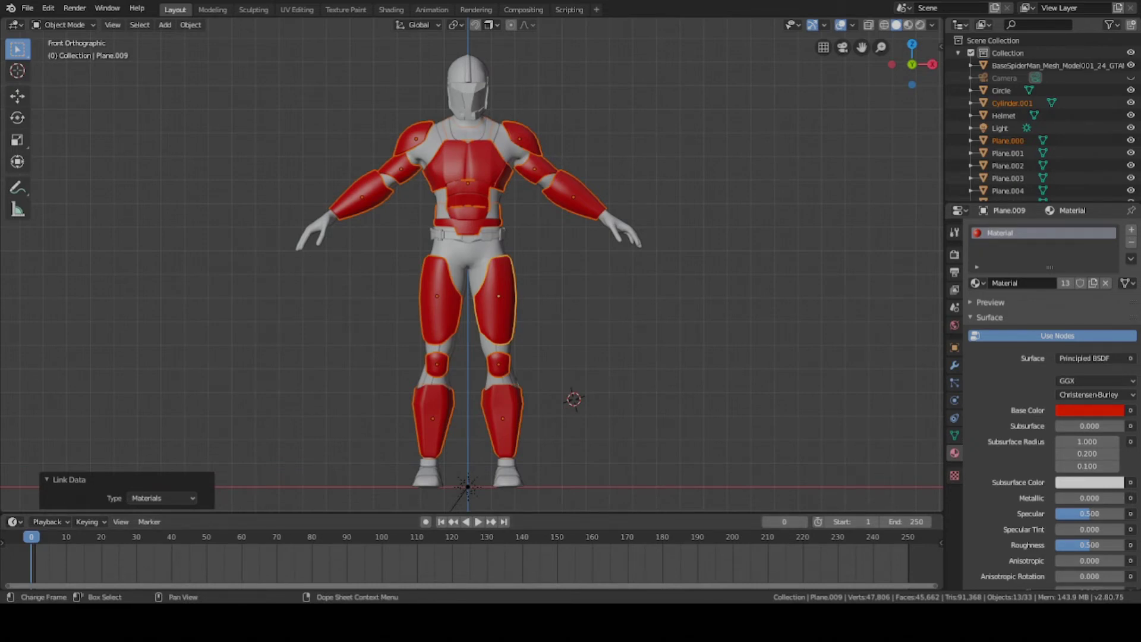
- Deselect everything and raise the shared material's Metallic slider, previewing in Look Dev shading
key(alt+a)
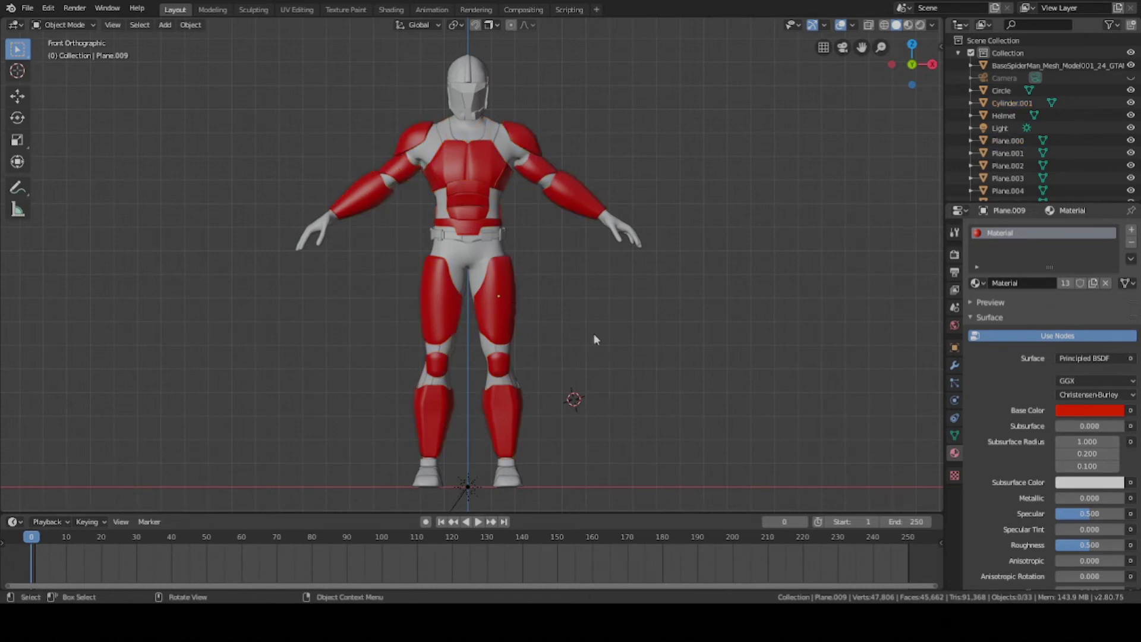
scroll(1060, 422, down, 5)
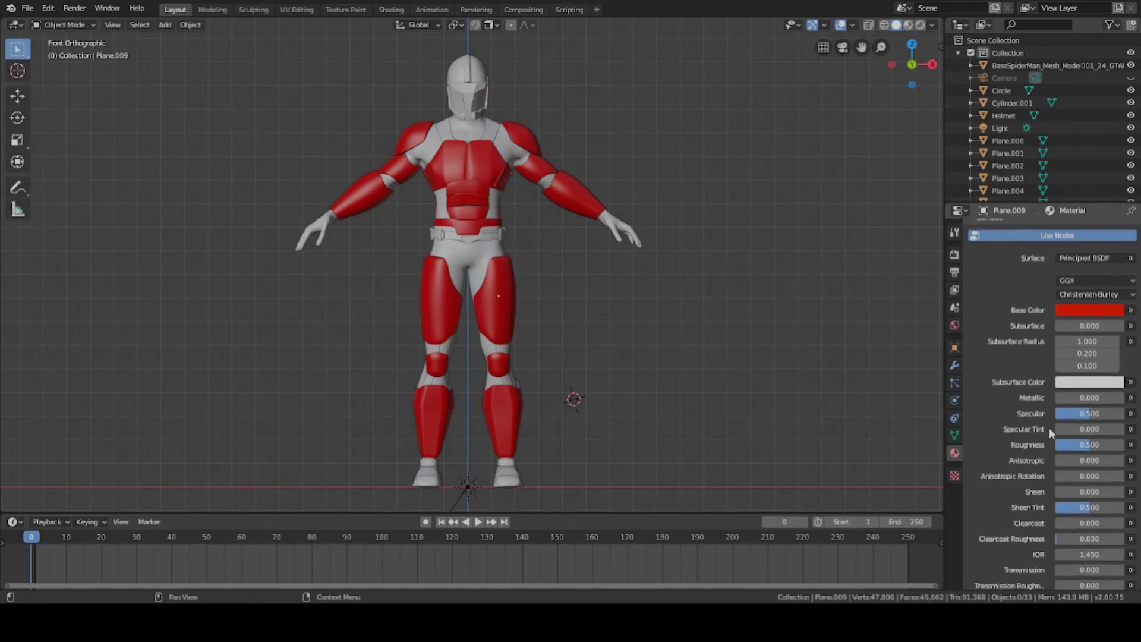
mouse_move(1072, 399)
mouse_down()
mouse_move(1117, 398)
mouse_move(1078, 398)
mouse_move(1092, 398)
mouse_up()
key(z)
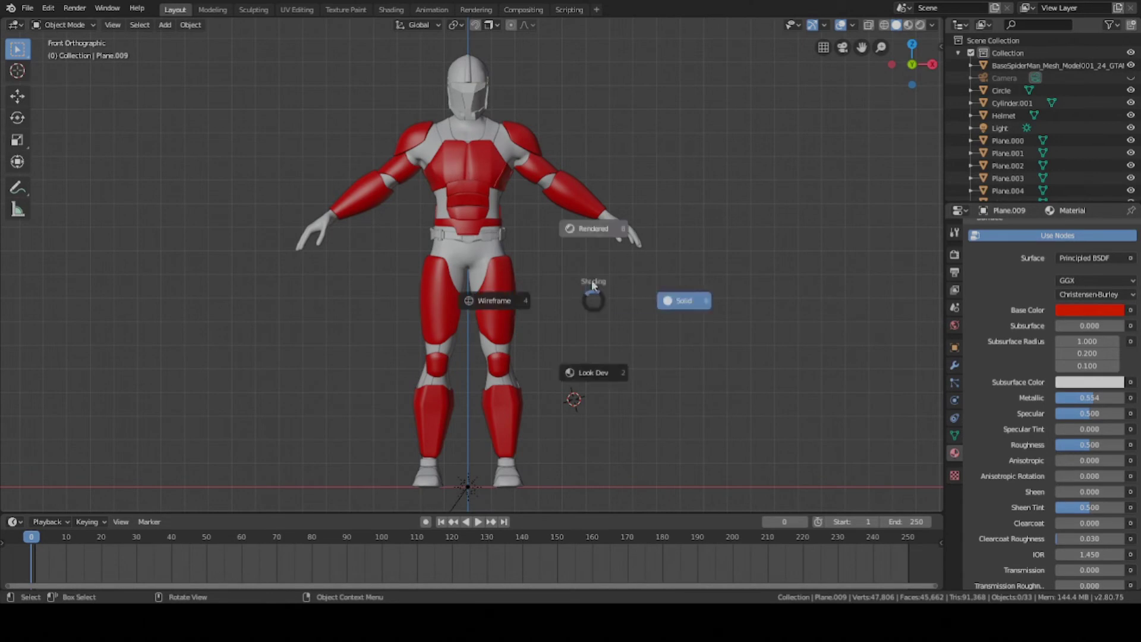
click(597, 378)
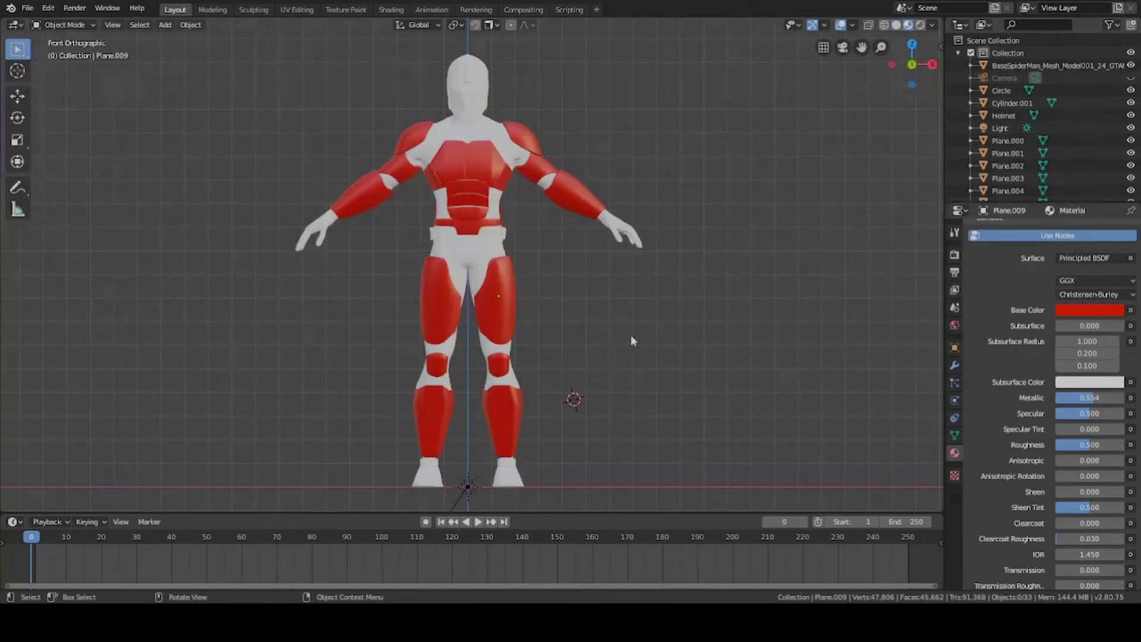
key(ctrl+s)
- In Rendered shading set Metallic to 0.946 and Roughness to 0.580, then check in Look Dev and save
key(z)
click(603, 264)
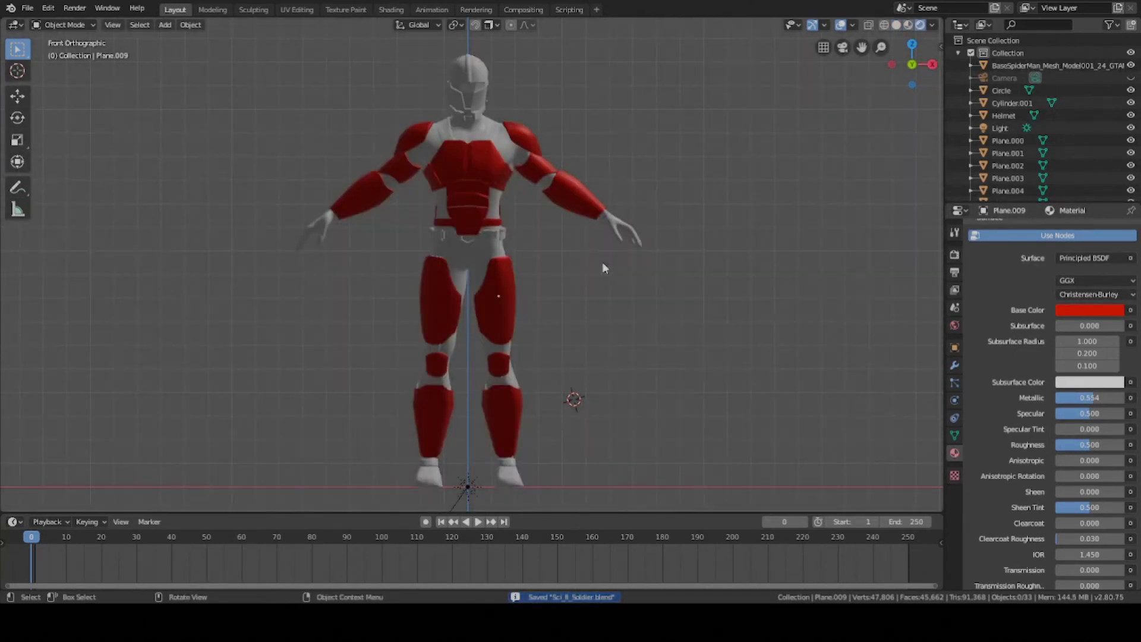
drag(1088, 397, 1118, 398)
mouse_move(1091, 444)
mouse_down()
mouse_move(1124, 445)
mouse_move(1097, 445)
mouse_up()
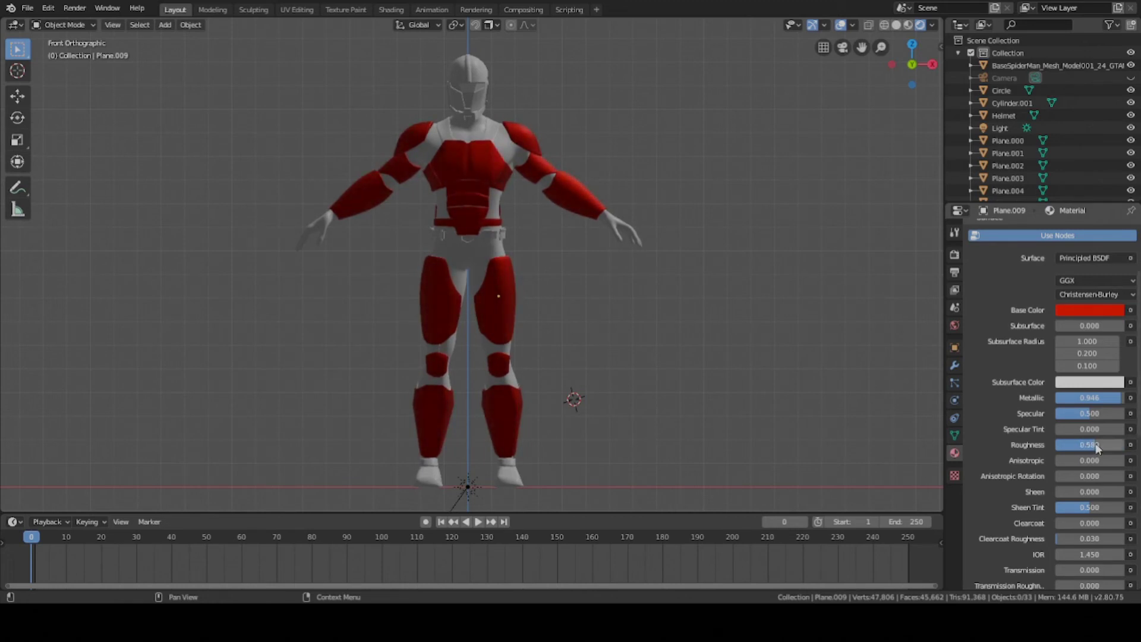
key(z)
click(619, 252)
key(z)
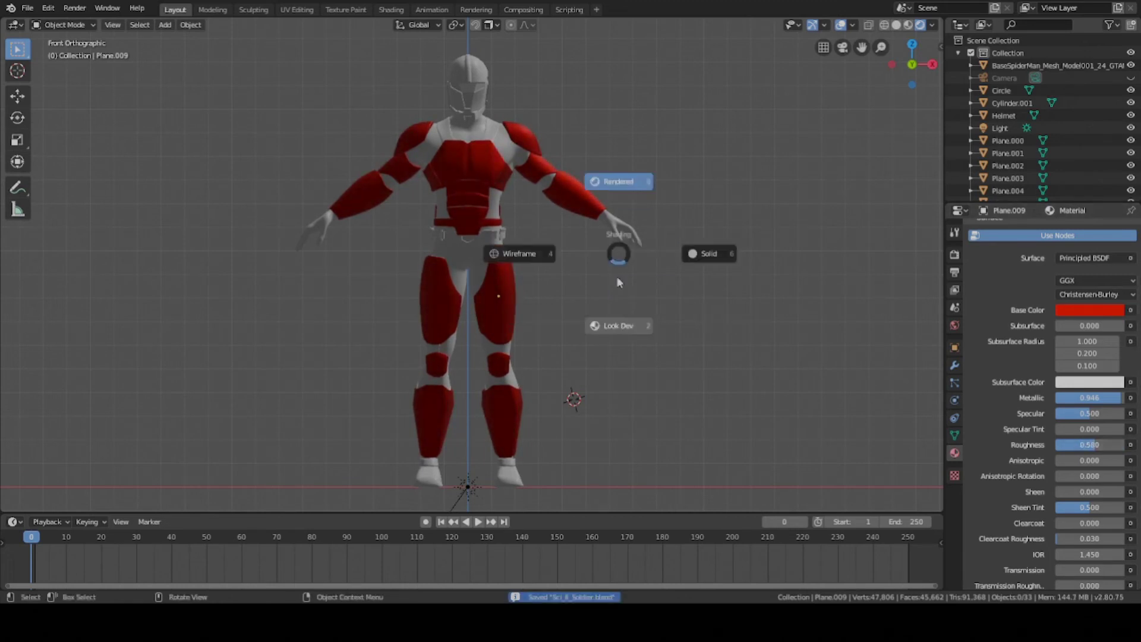
click(611, 325)
key(ctrl+s)
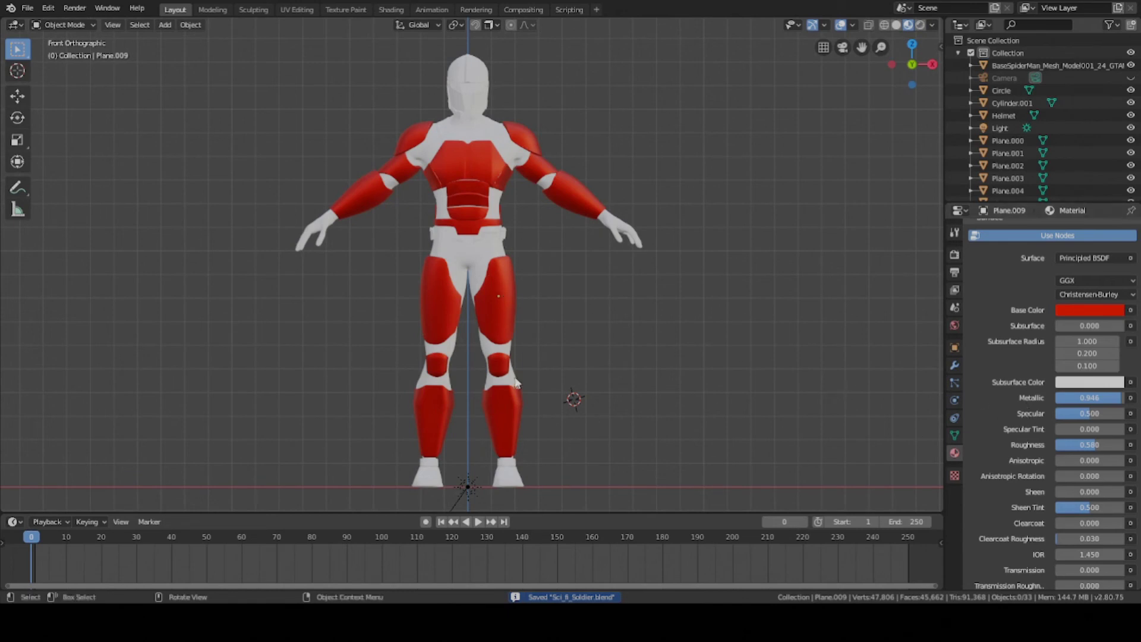
- Give the body mesh a new material, Material.002, with a near-black Base Color
click(483, 276)
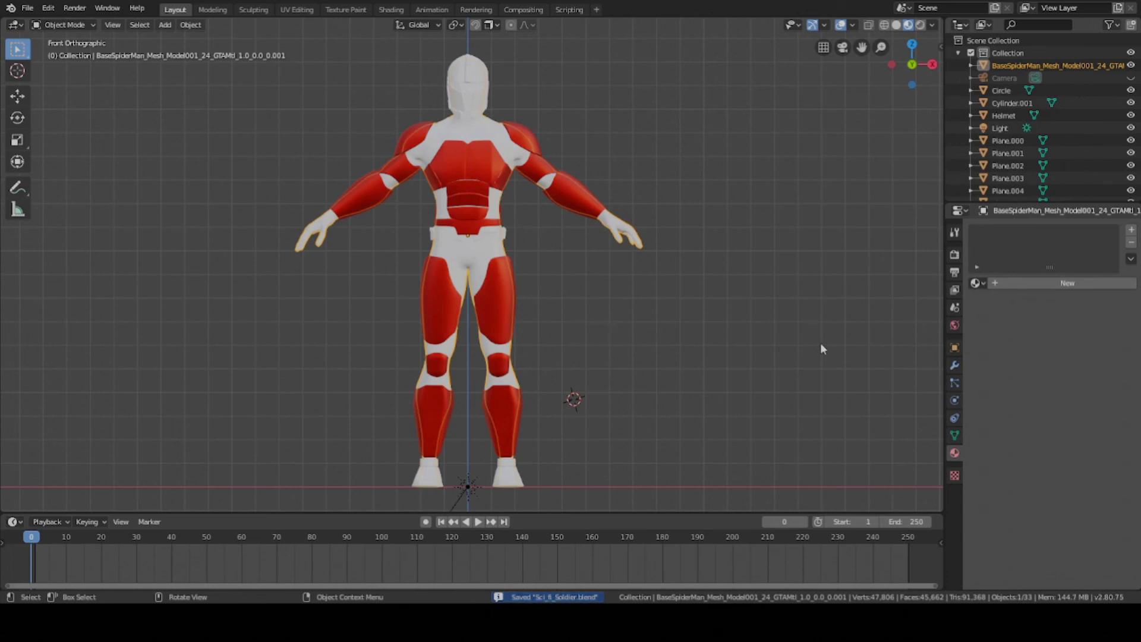
click(1063, 285)
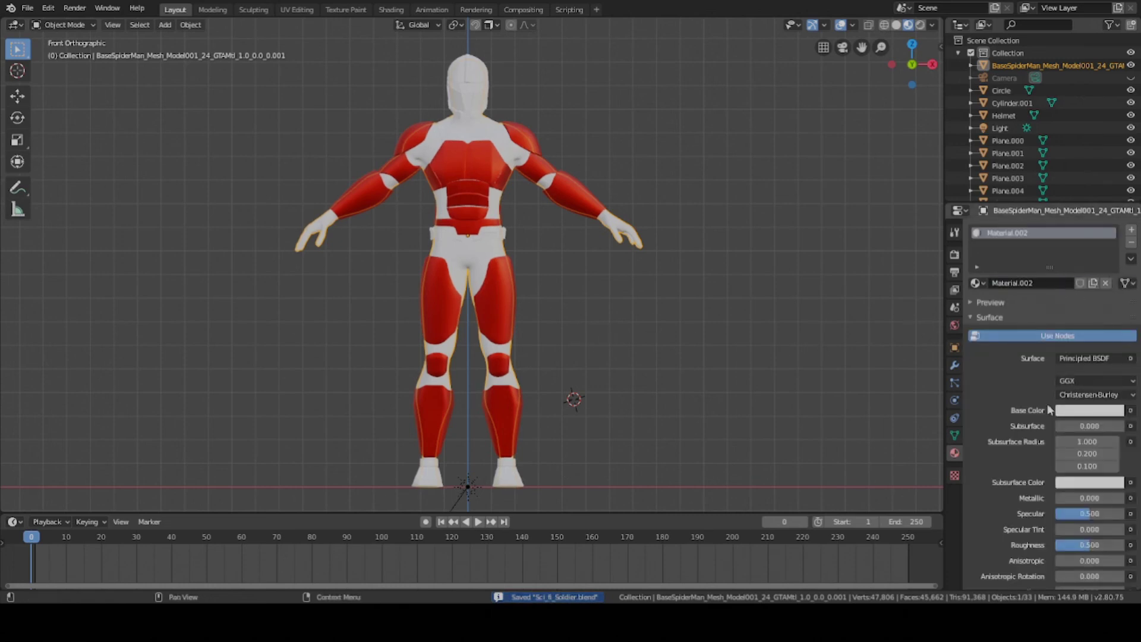
click(1090, 410)
drag(1116, 275, 1115, 324)
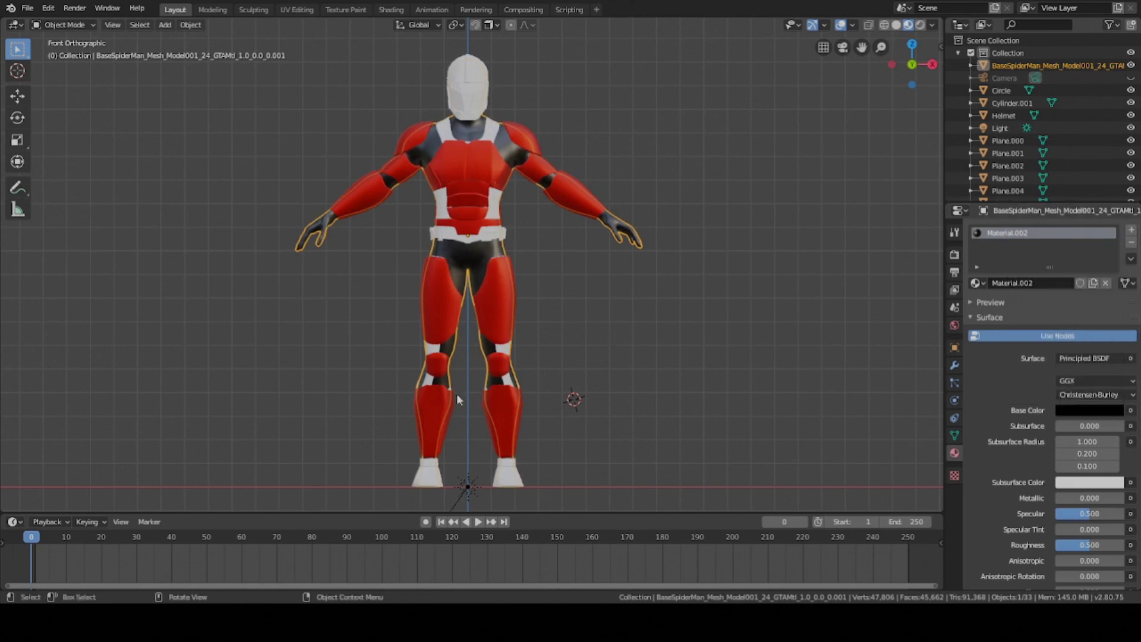